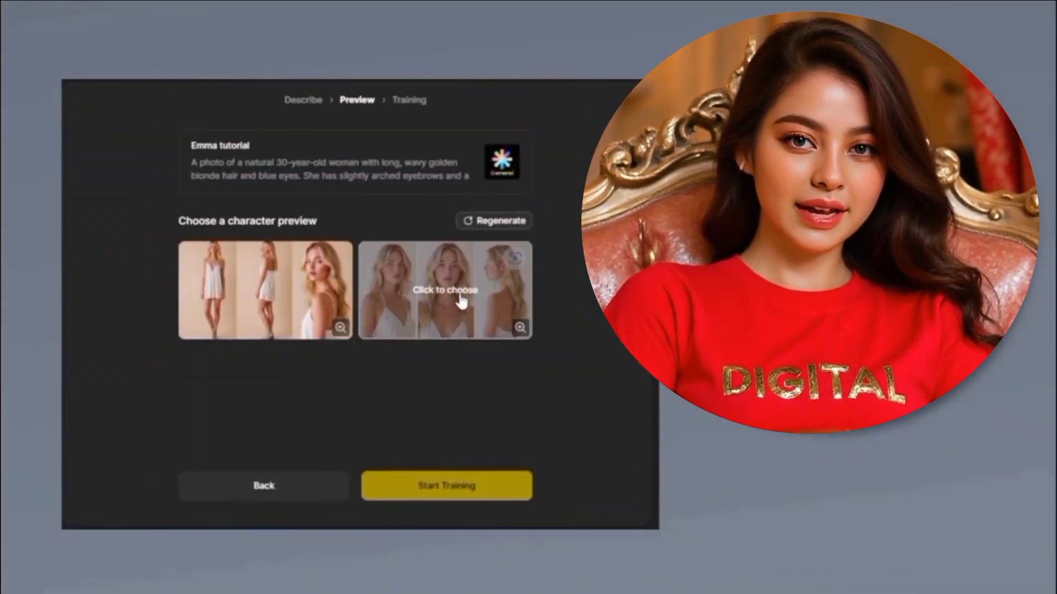
Pick the second character preview and start the character training.
click(460, 298)
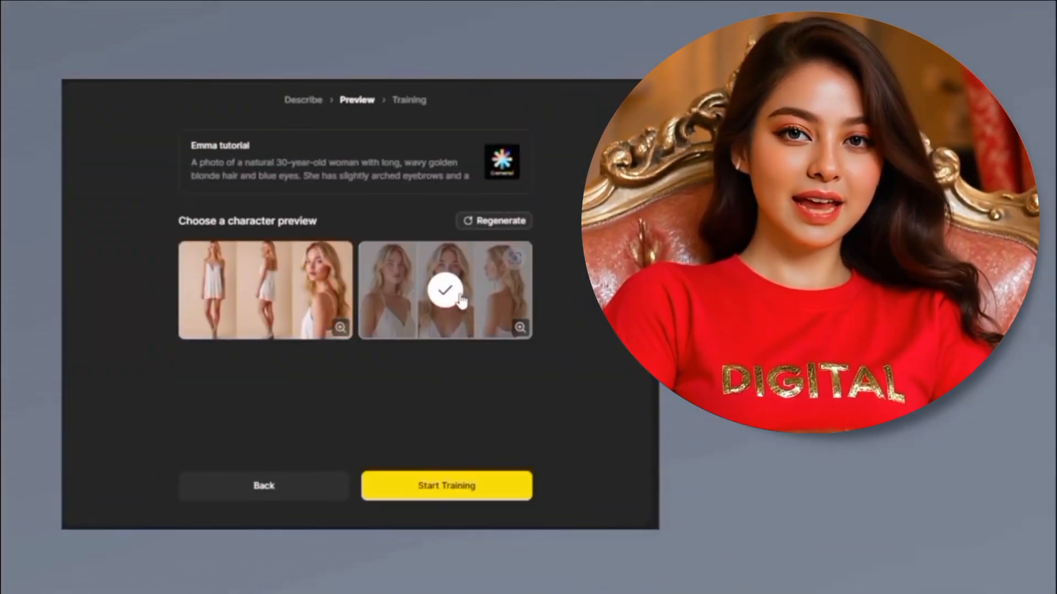
click(462, 494)
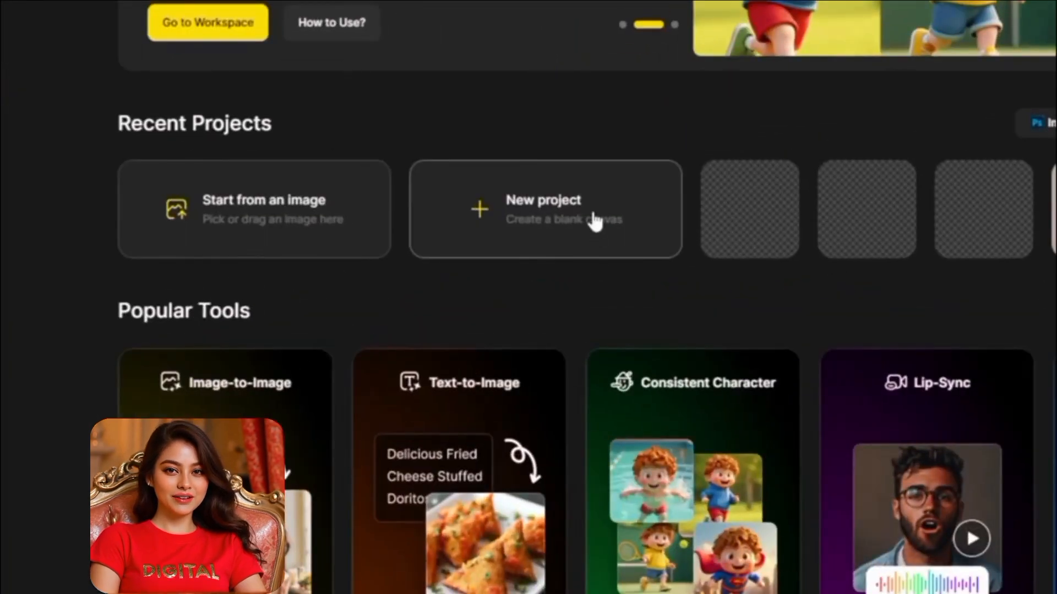
Create a new project named Realistic Consistent characters with a 16:9 aspect ratio.
click(531, 224)
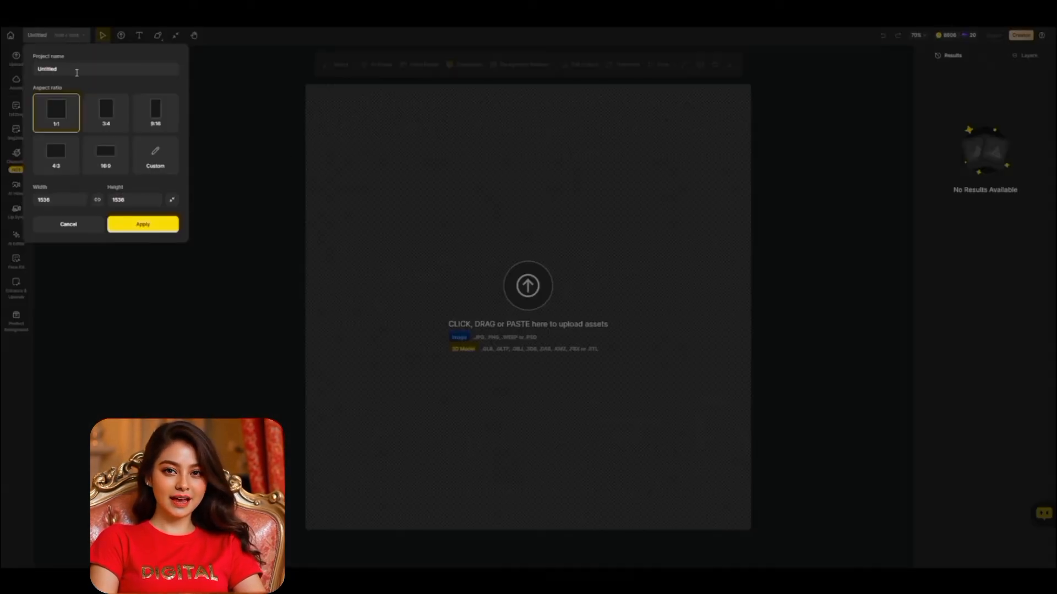
double_click(77, 72)
text(Realistic Consistent characters)
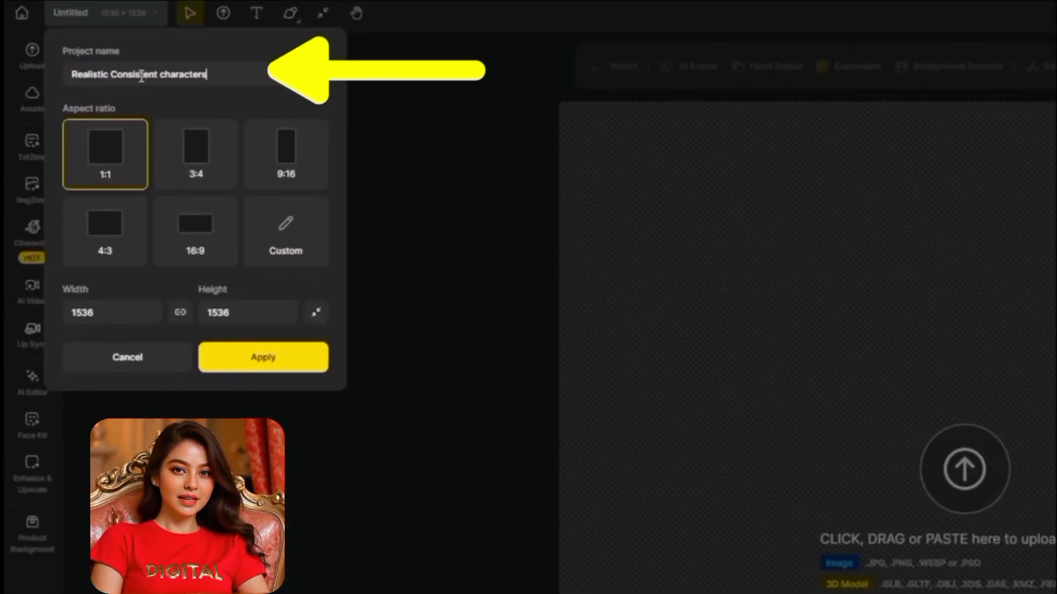
click(194, 227)
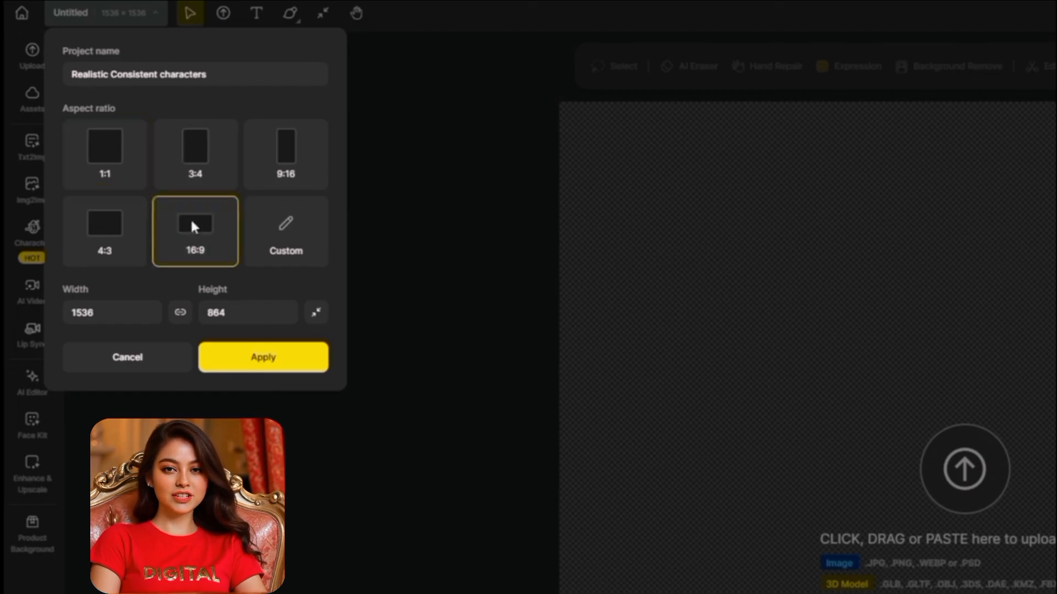
click(272, 358)
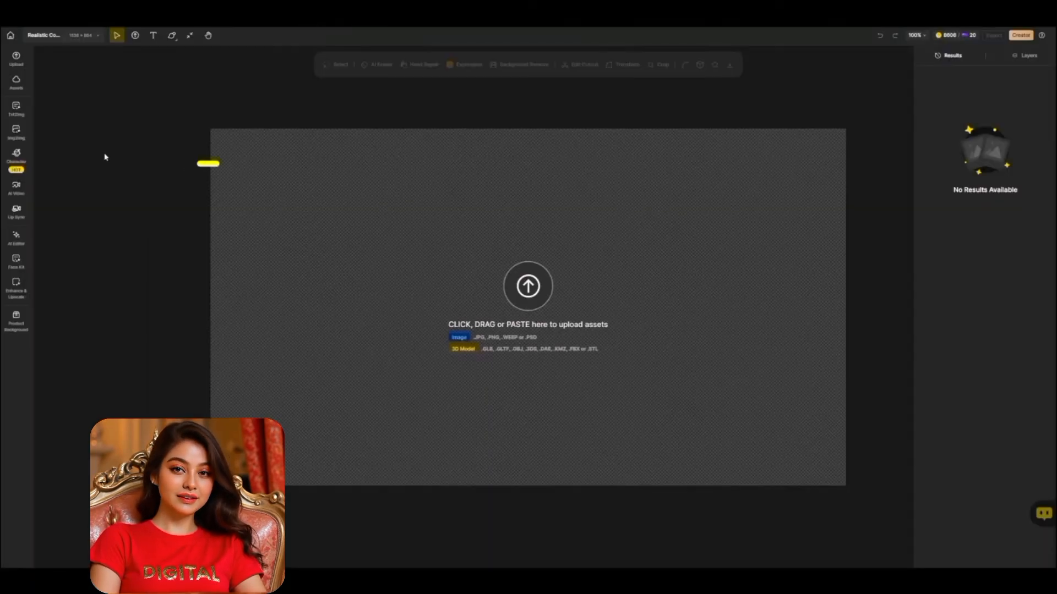
Open the Build Your Character dialog from the Character tools.
click(15, 157)
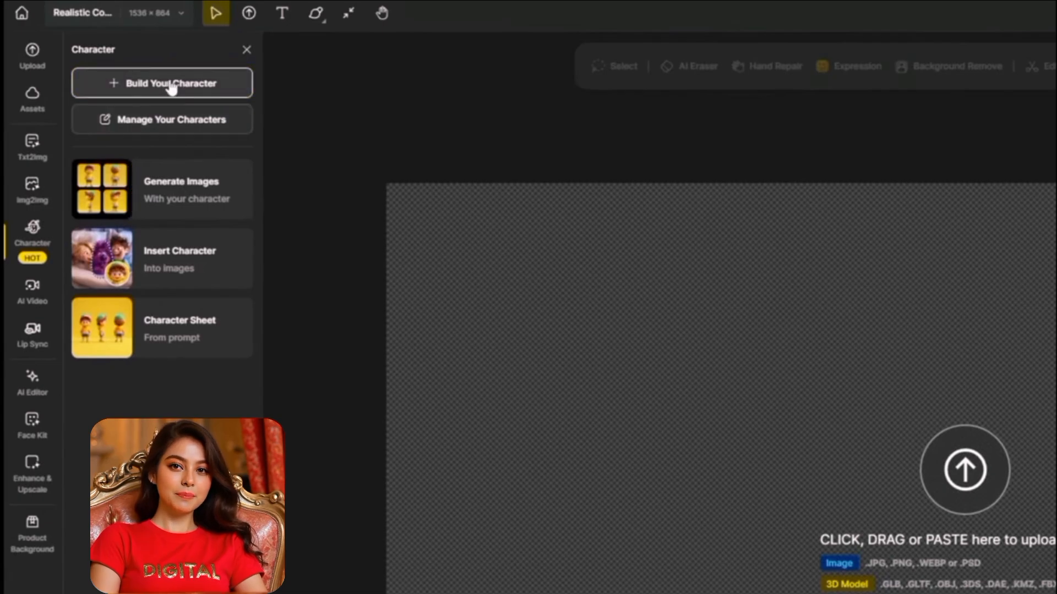
click(138, 81)
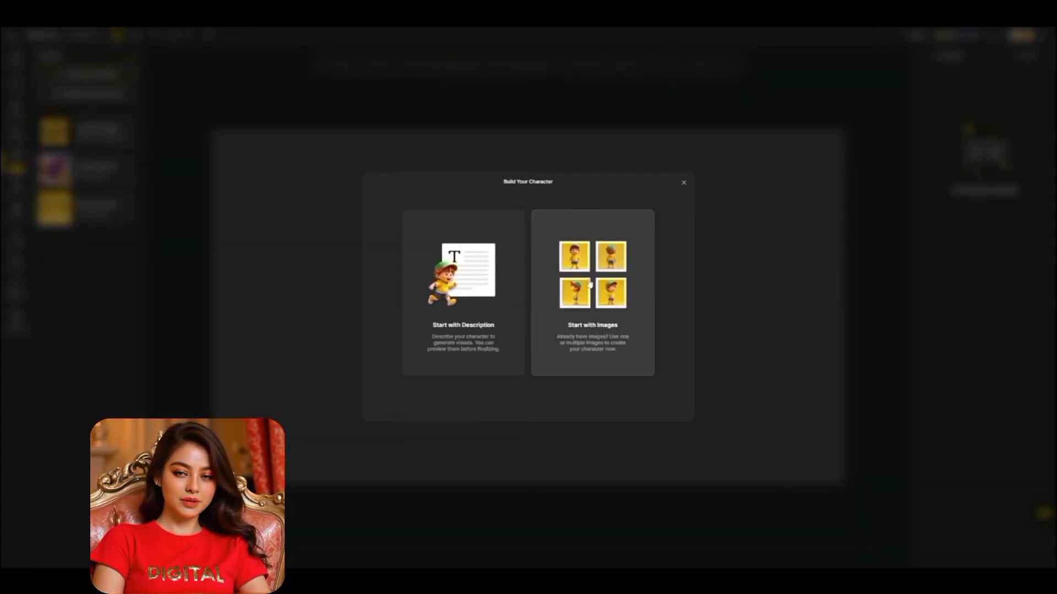
click(590, 283)
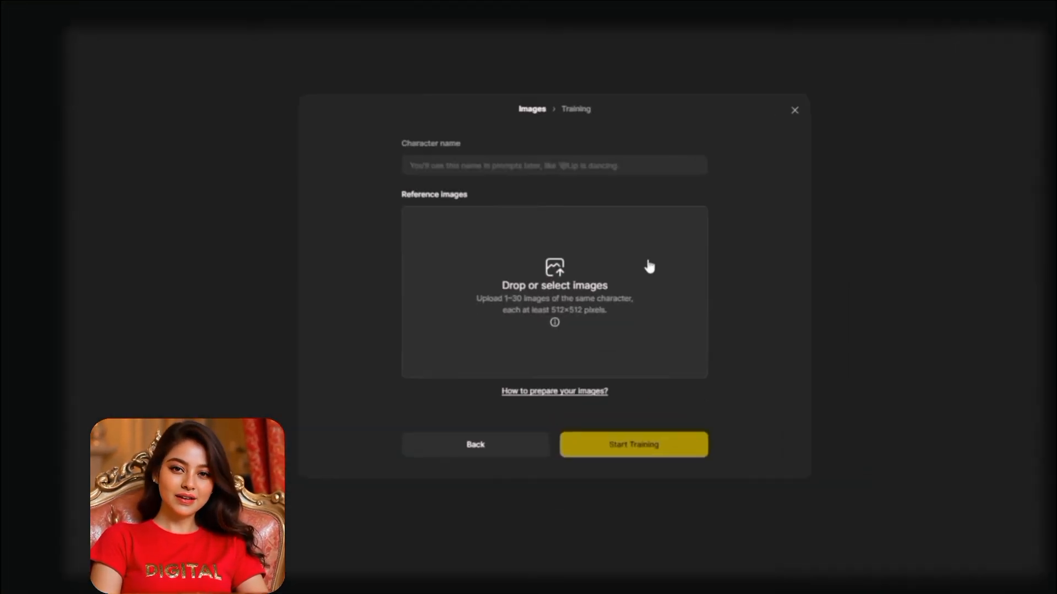
drag(792, 271, 631, 296)
drag(752, 278, 637, 283)
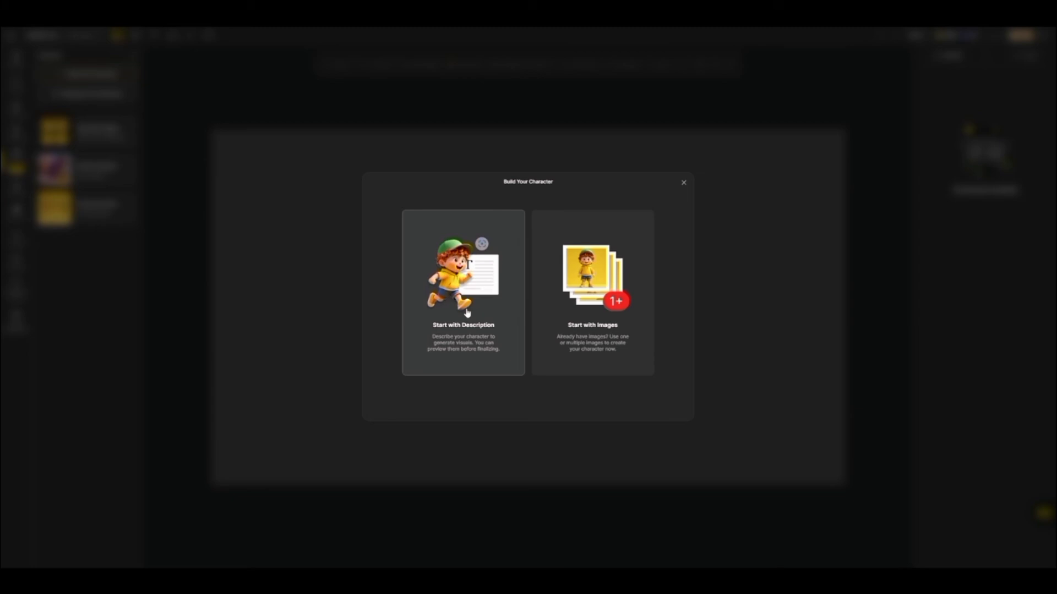
Start from a description, name the character Emma and paste a description of a natural 30-year-old blonde woman.
click(466, 313)
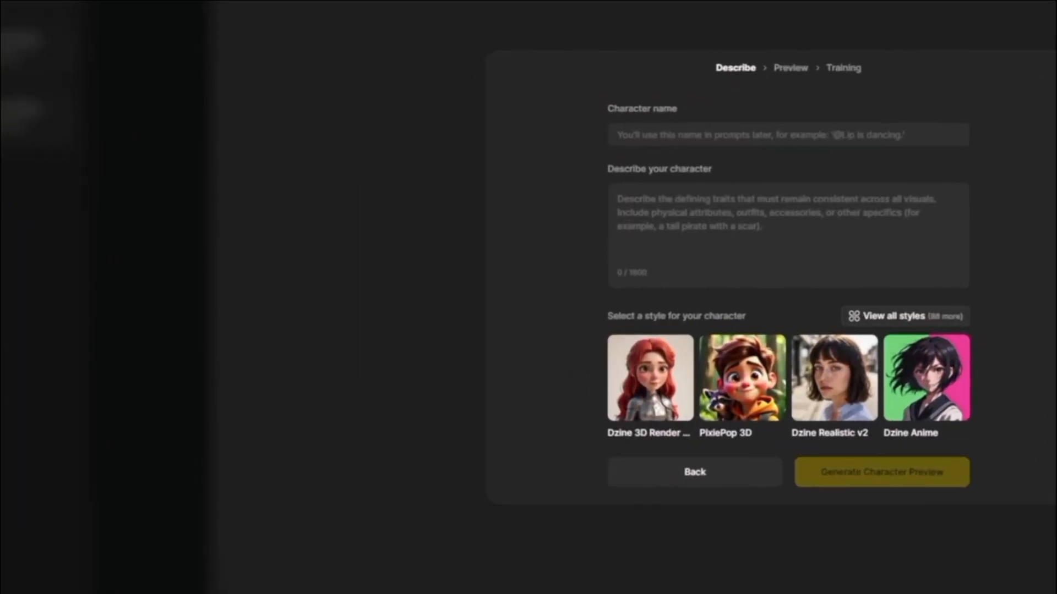
click(681, 135)
text(Emma)
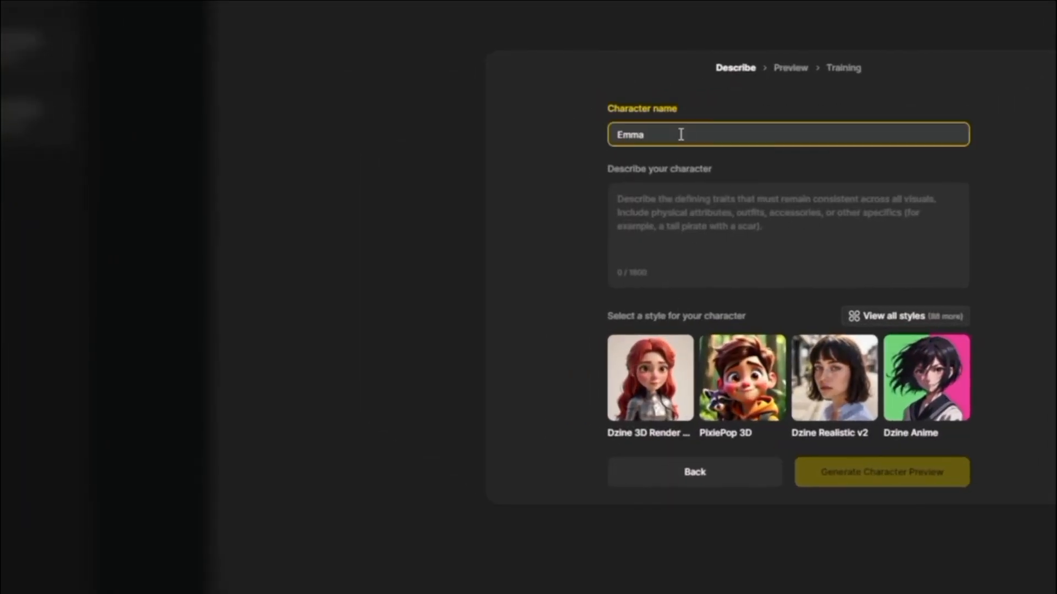
click(661, 209)
key(ctrl+v)
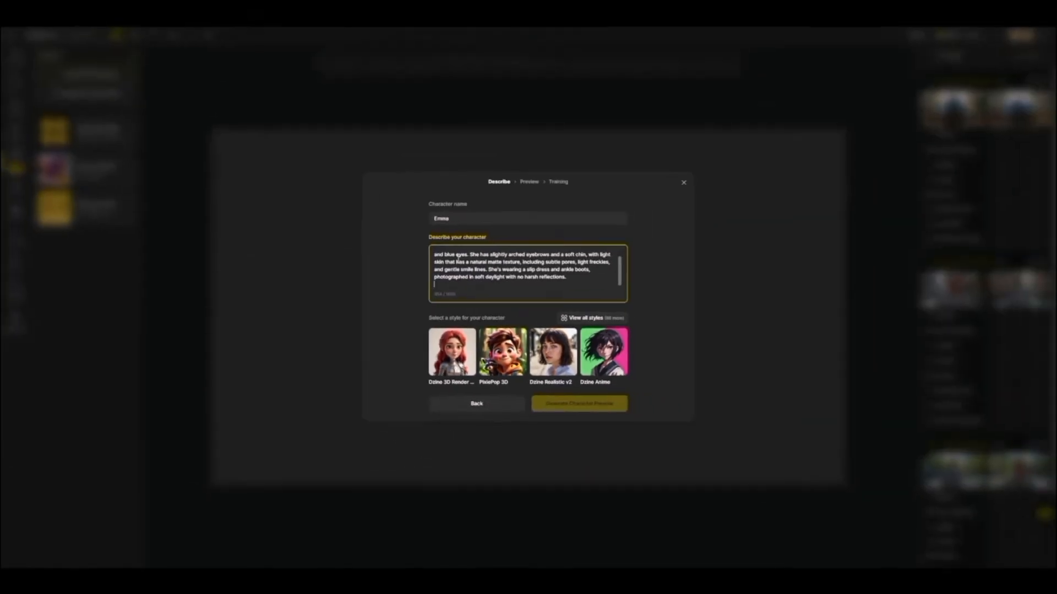
Browse all style categories and select Dzine General as the character's style.
click(594, 319)
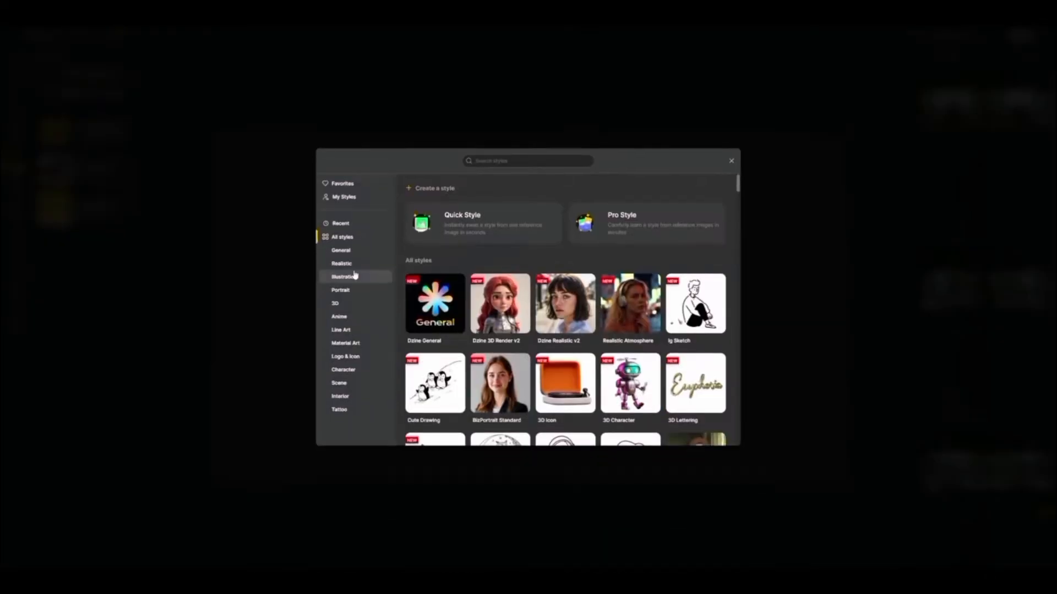
click(348, 278)
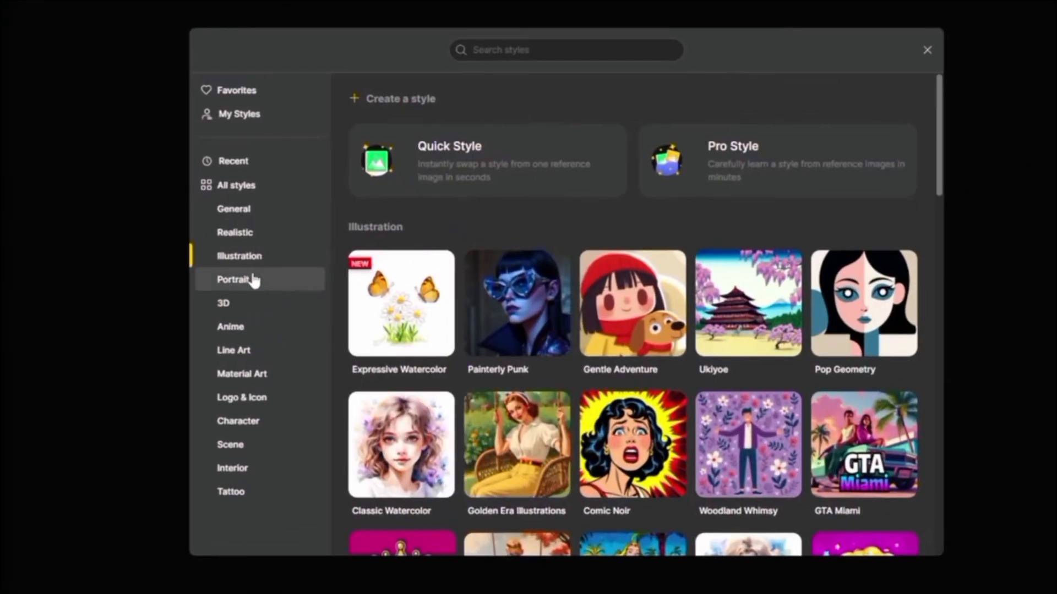
click(253, 280)
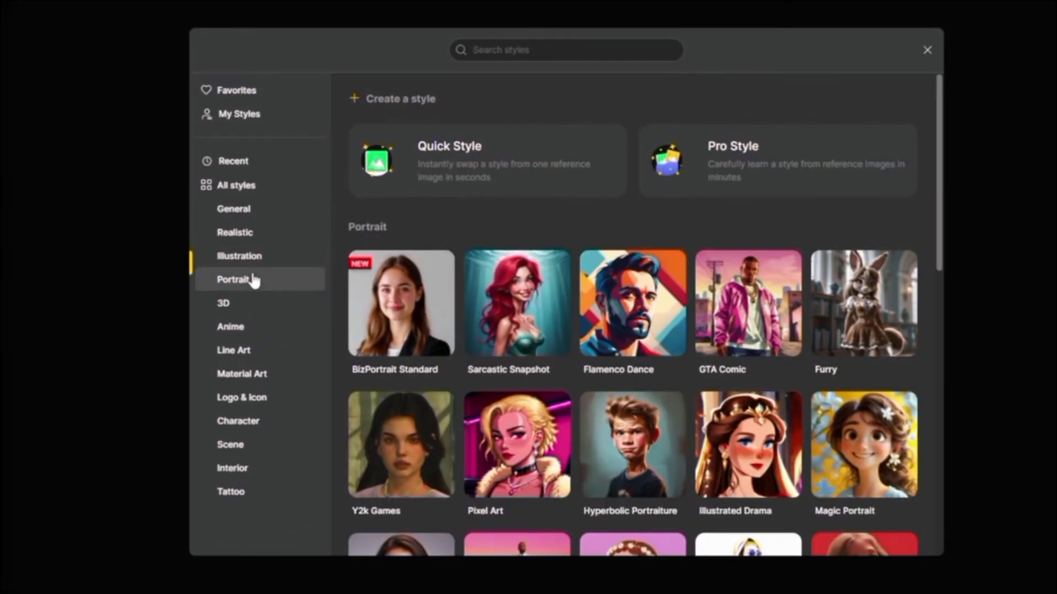
click(245, 302)
click(243, 326)
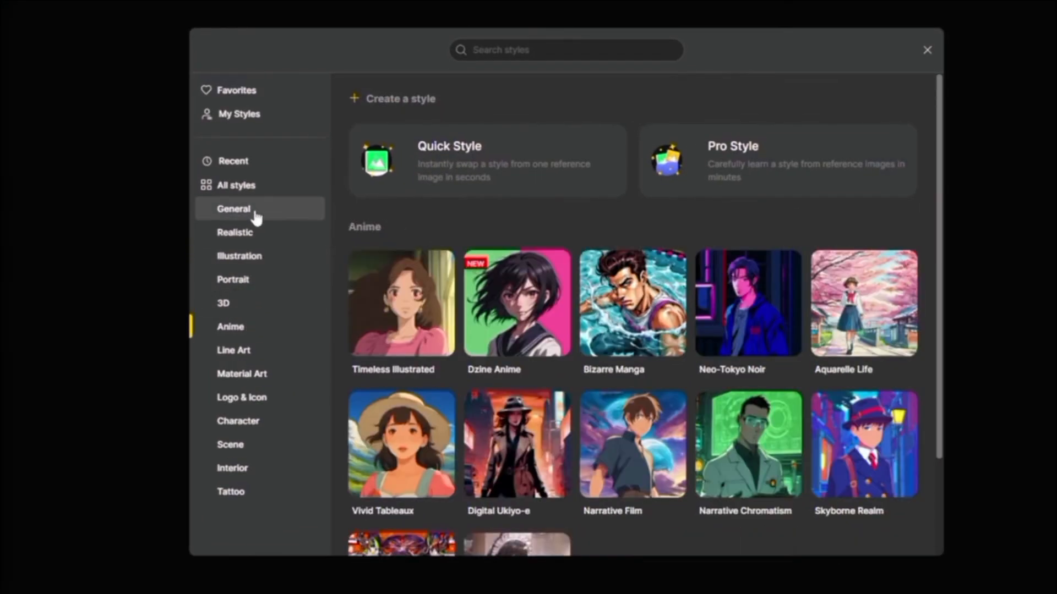
click(255, 194)
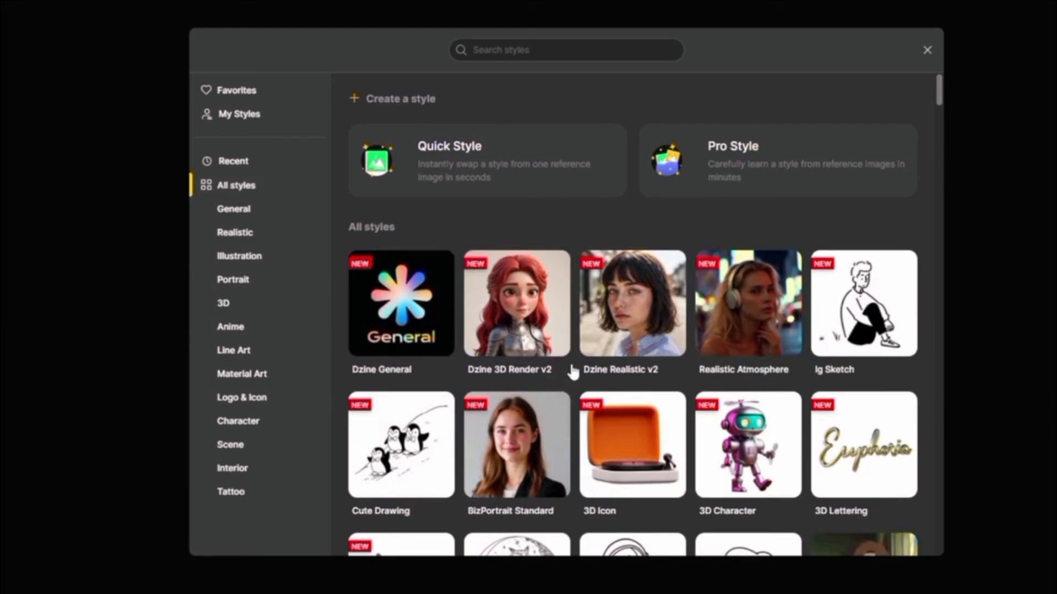
mouse_move(622, 349)
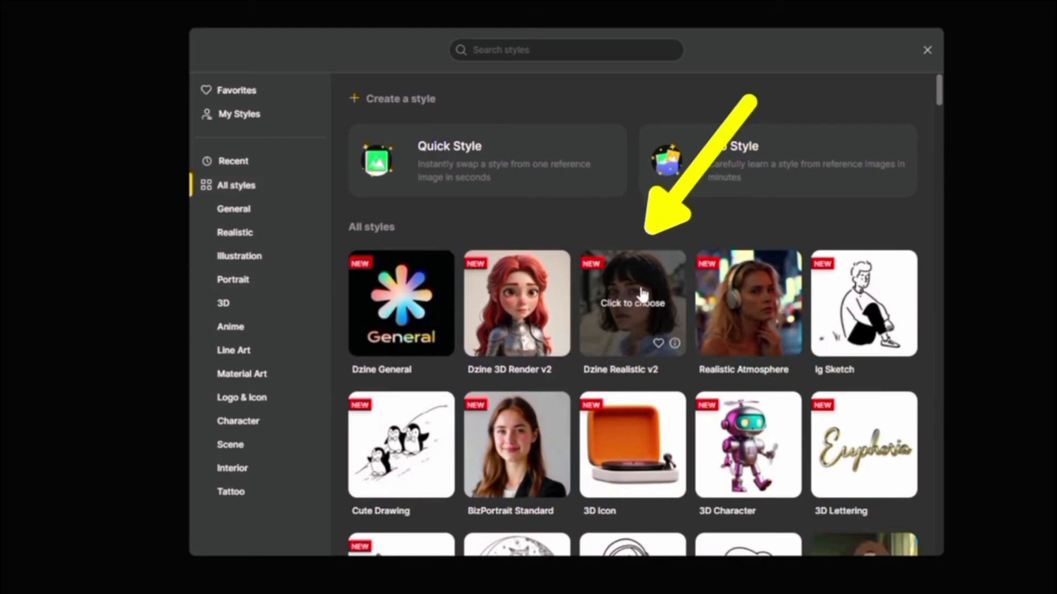
mouse_move(414, 325)
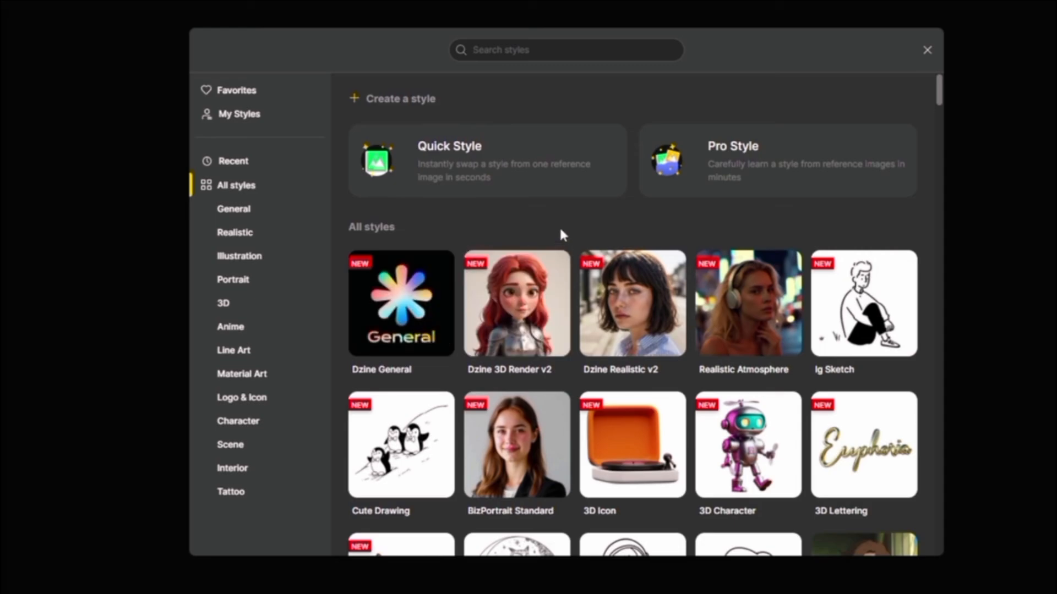
click(414, 297)
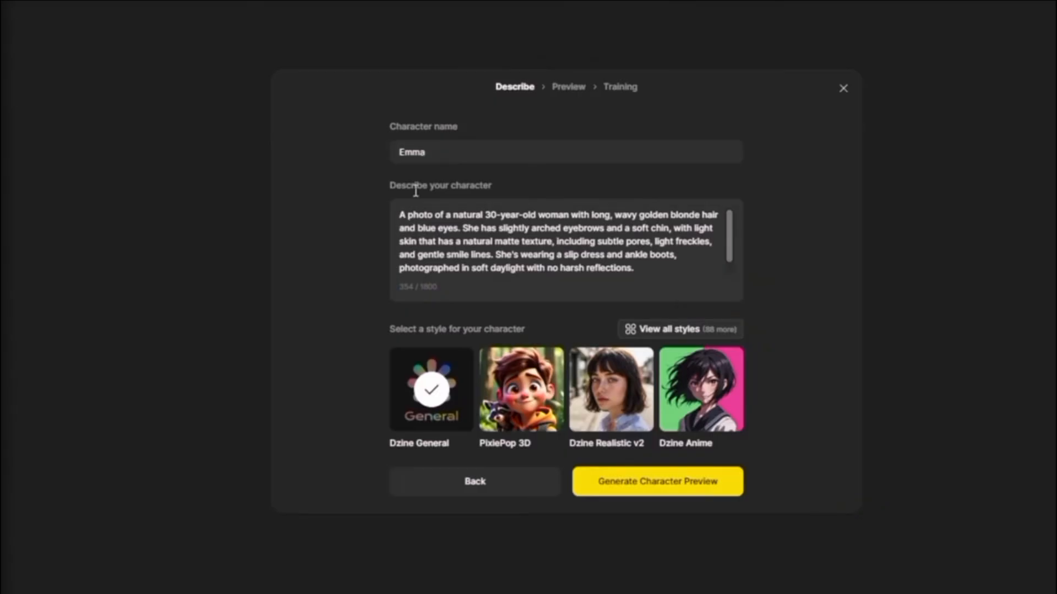
Rename the character Emma tutorial and generate the character preview.
click(462, 150)
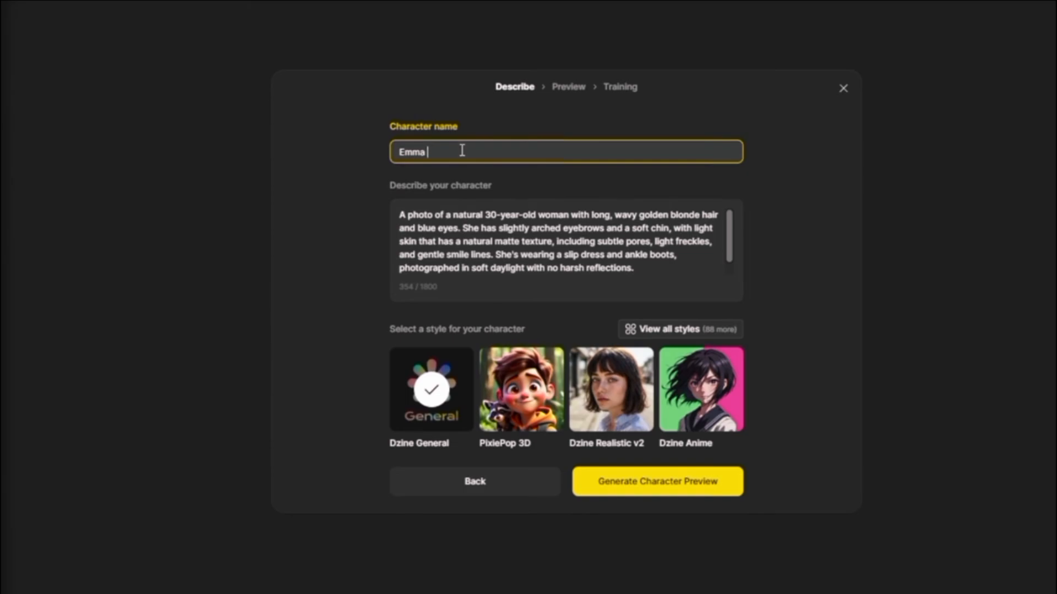
click(657, 483)
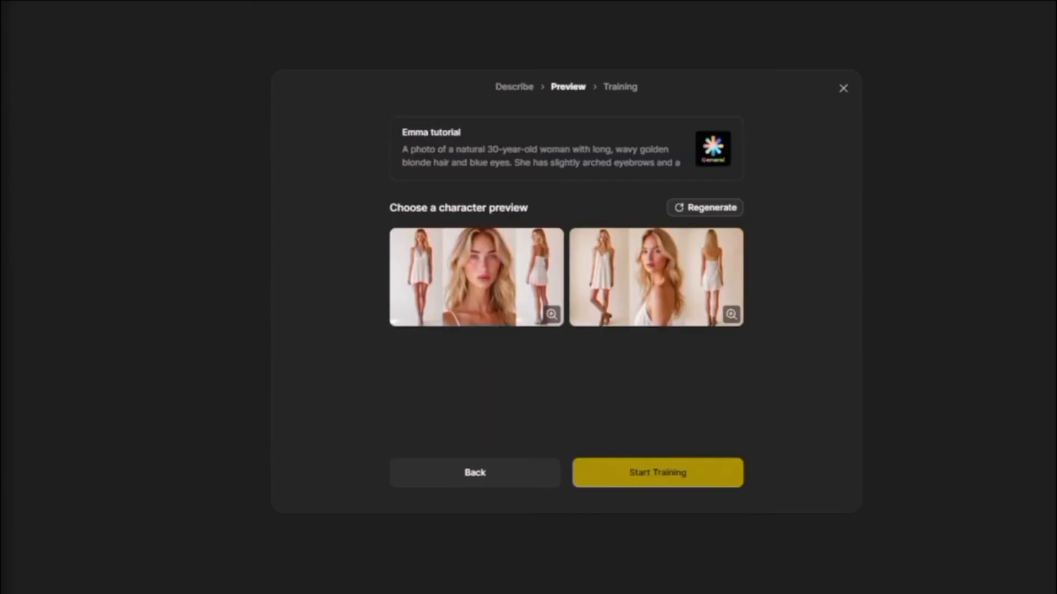
Inspect the second preview enlarged, close it, and regenerate the character previews.
click(730, 316)
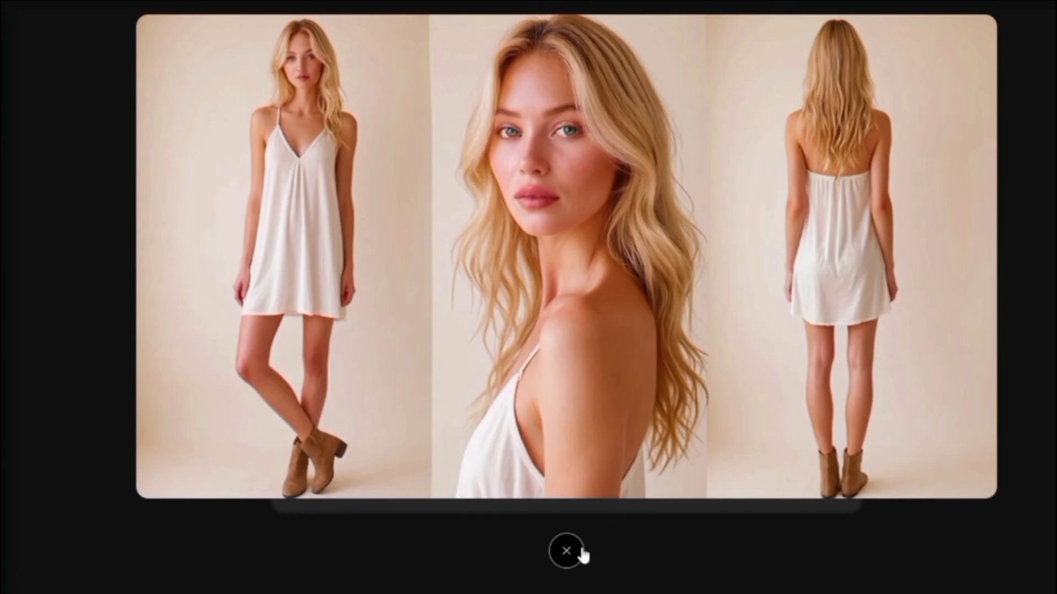
click(567, 551)
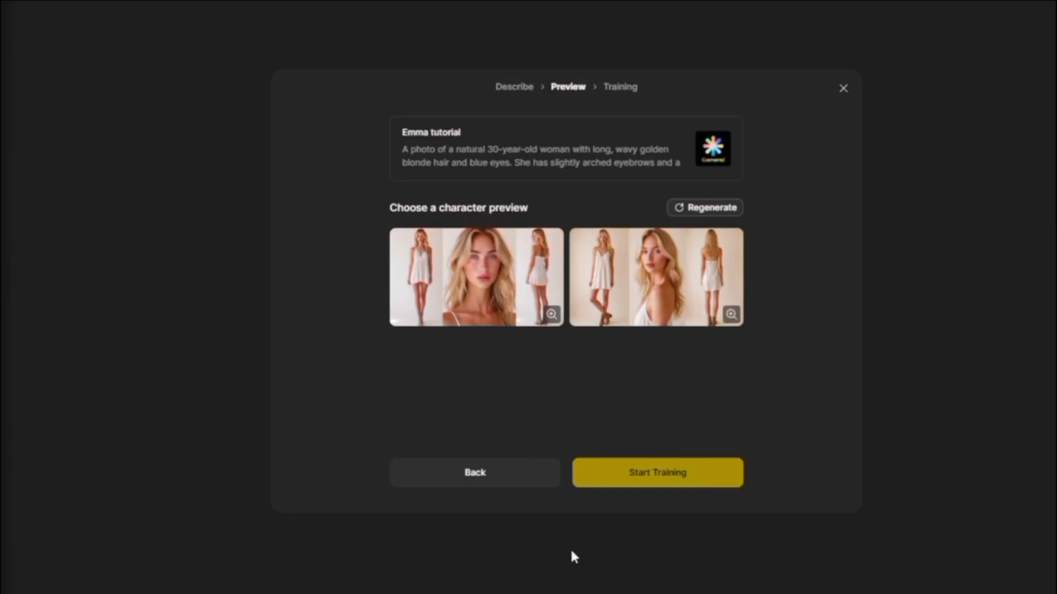
click(704, 212)
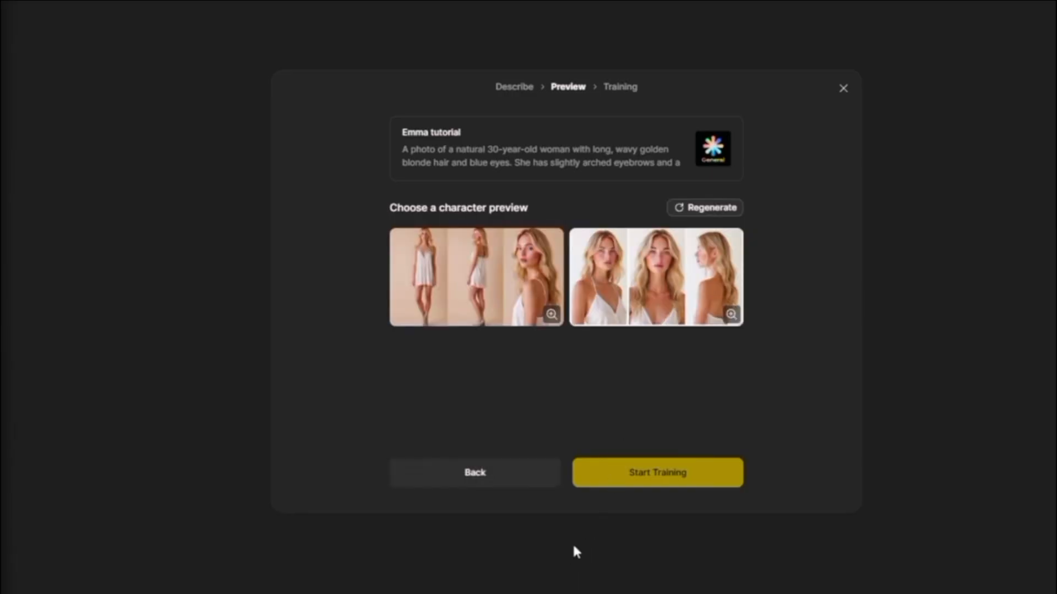
Choose the second regenerated preview and start training the Emma tutorial character.
click(672, 288)
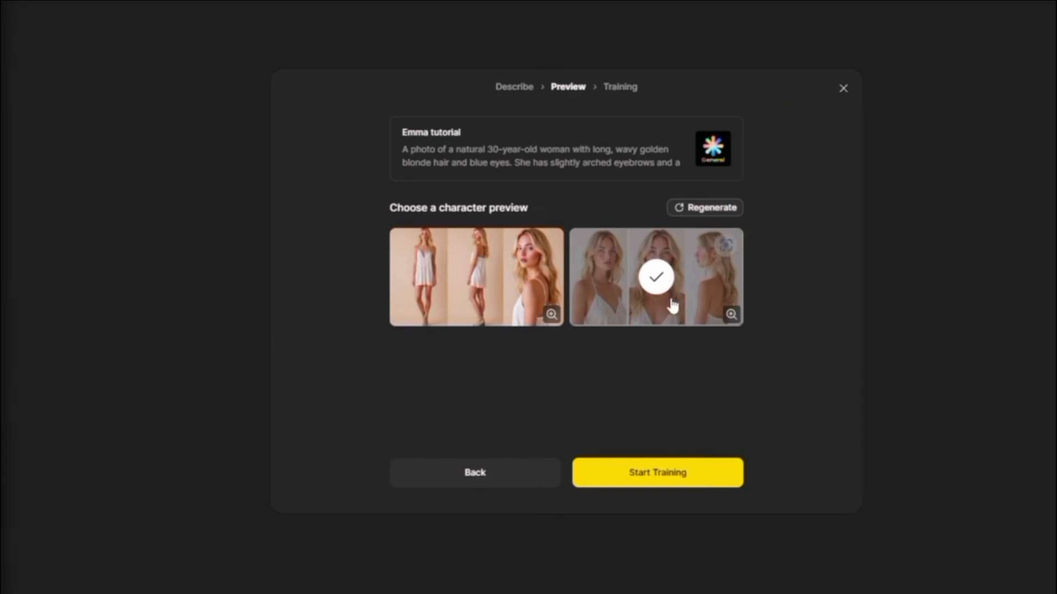
click(673, 478)
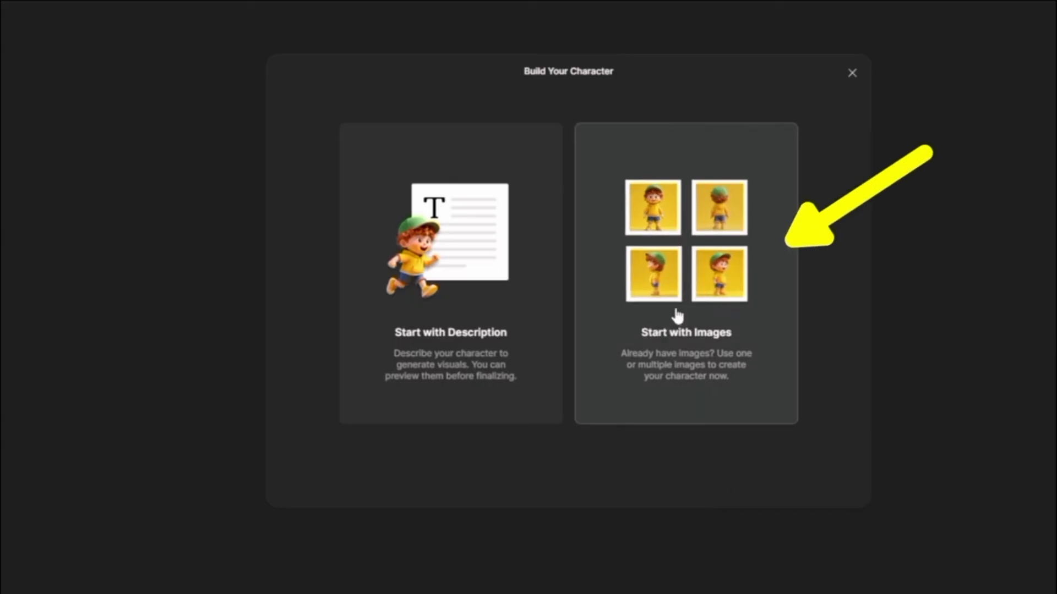
Build a second character from images: upload reference photos, name it Lenny Blonde, and start training.
click(675, 315)
drag(812, 307, 626, 296)
click(570, 141)
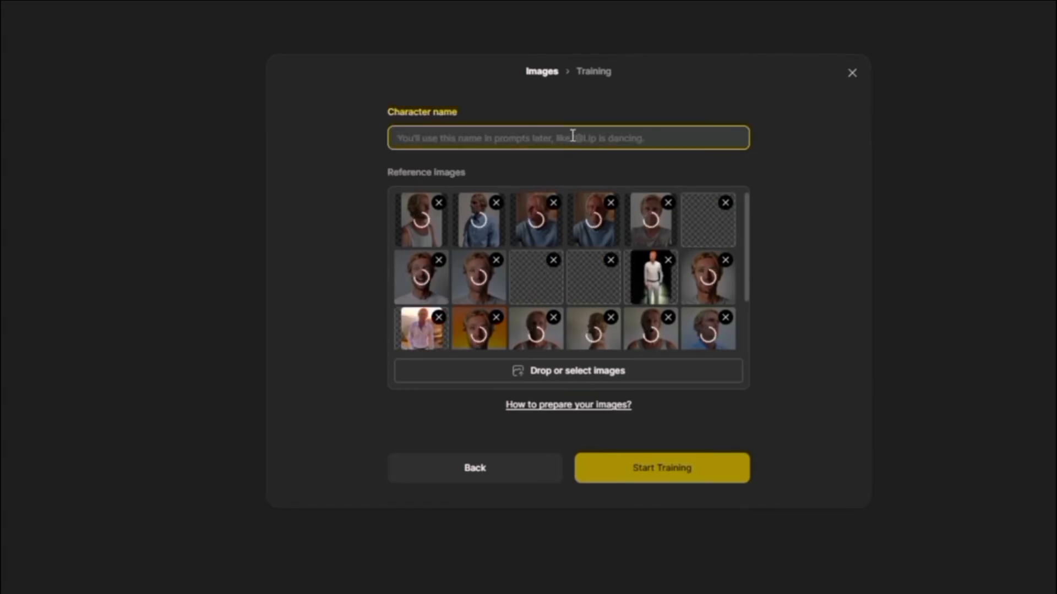
text(Lenny Blonde)
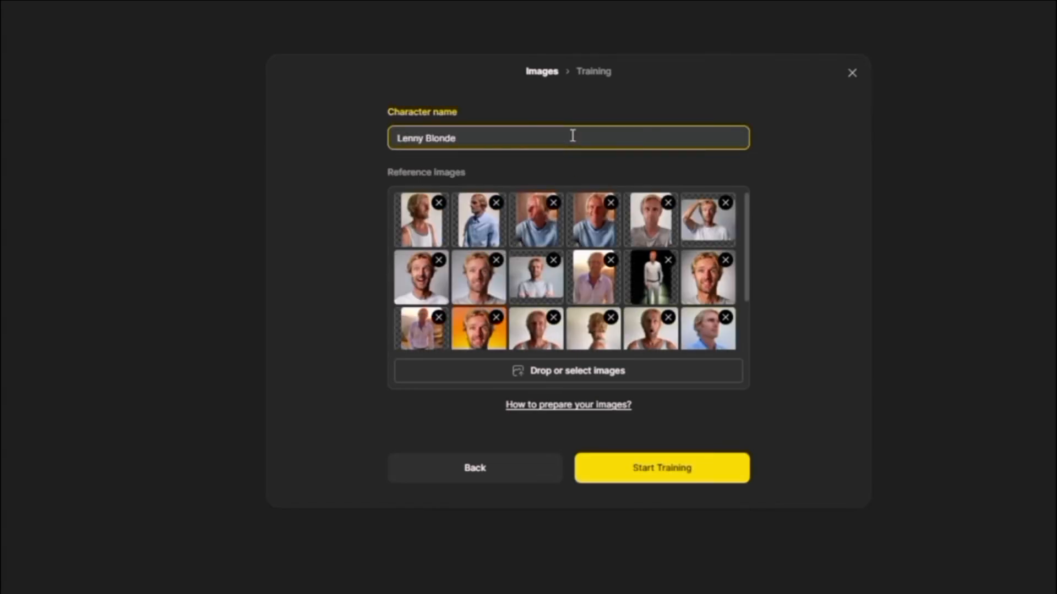
click(667, 472)
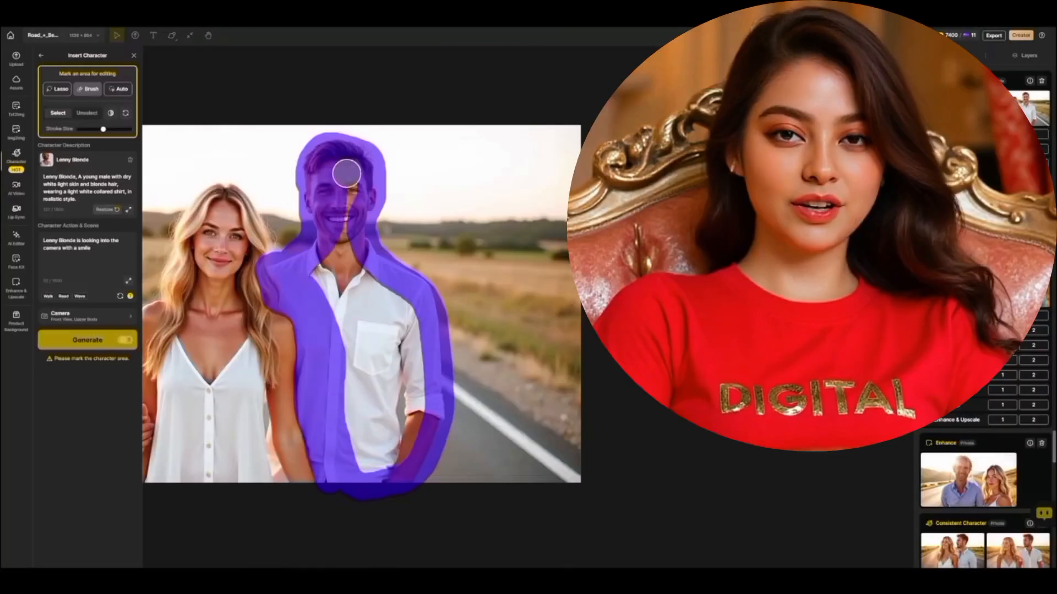
mouse_move(346, 172)
mouse_down()
mouse_move(401, 457)
mouse_move(358, 440)
mouse_up()
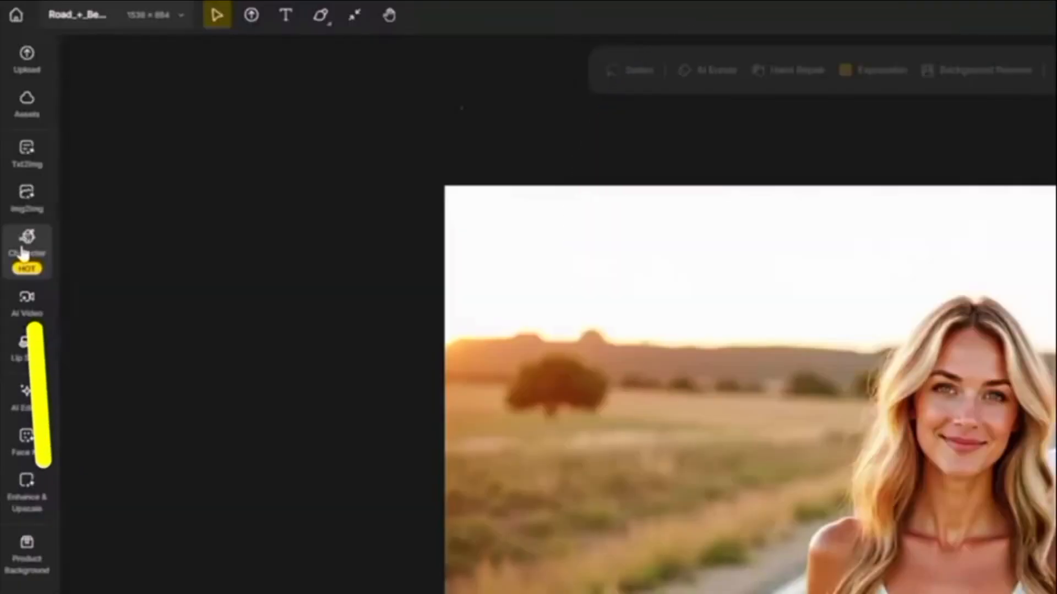
Open the character library and open the Emma Tutorial character's settings to review its name and reference images.
click(23, 253)
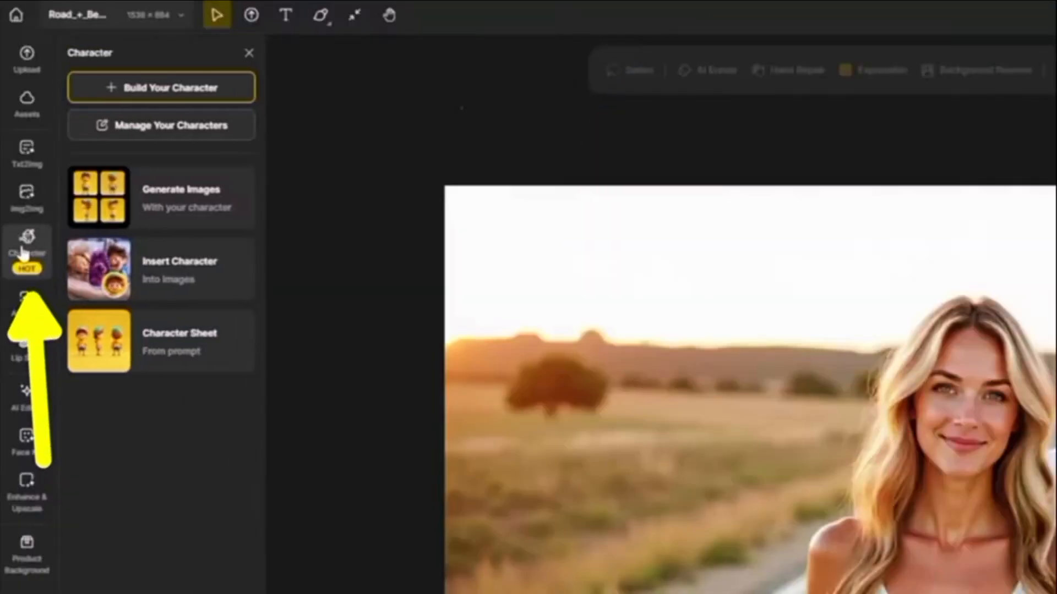
click(154, 130)
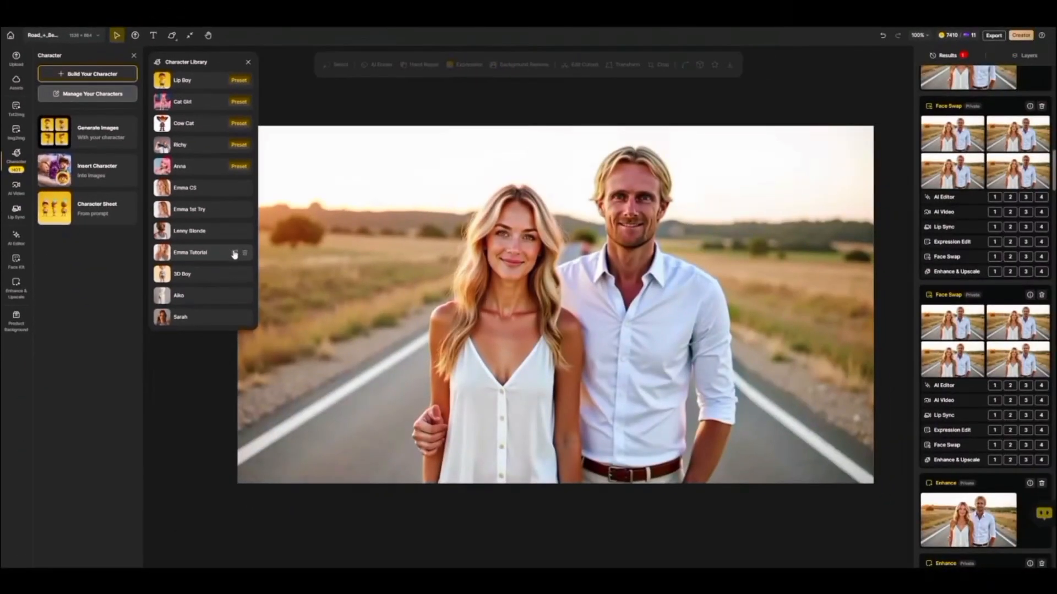
click(440, 425)
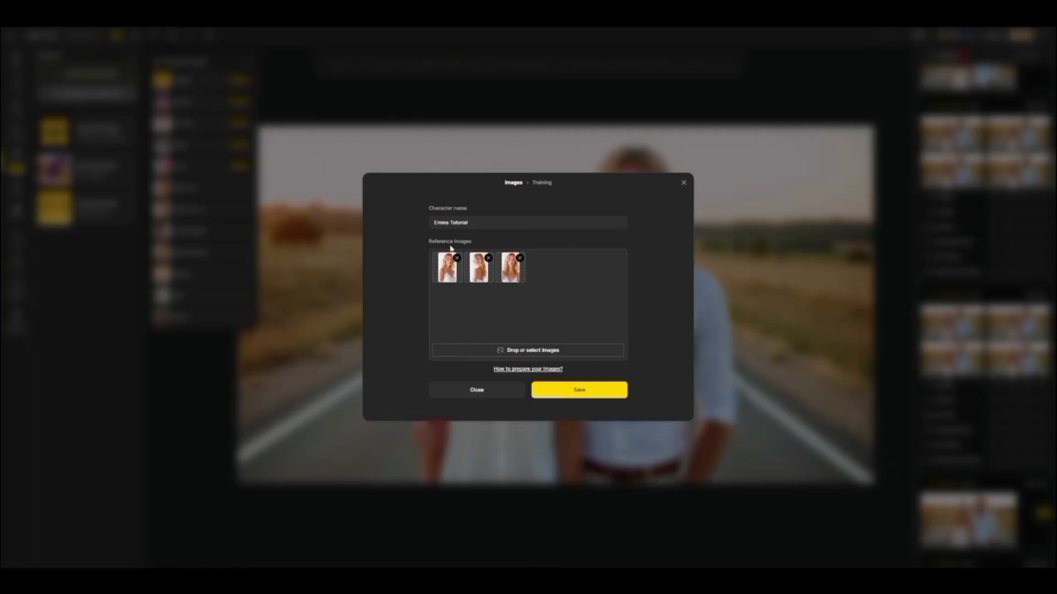
click(482, 224)
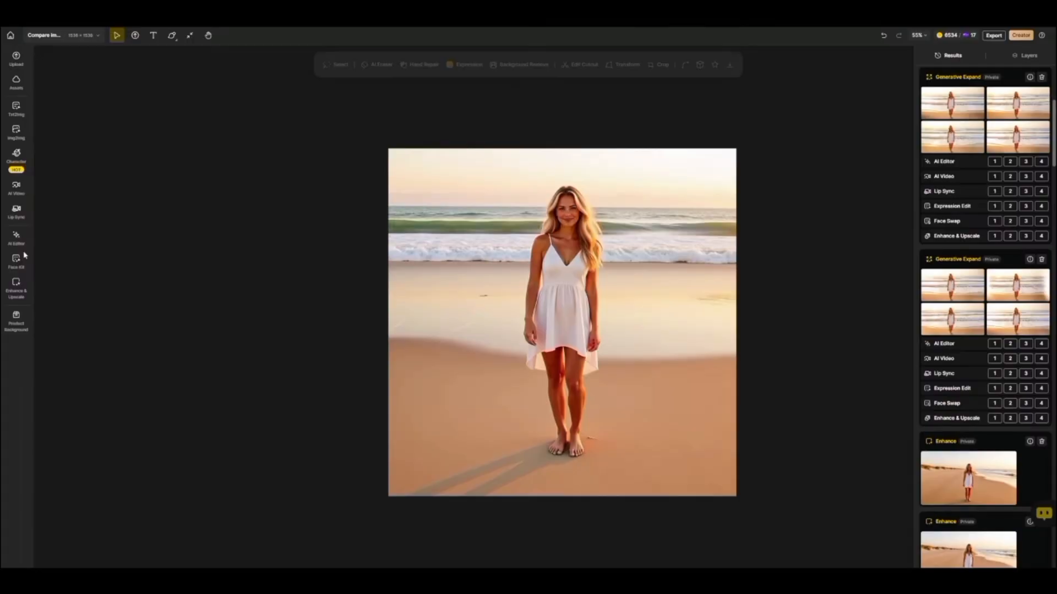
Open Face Swap and upload the face image New_CS_EMMA_FINAL_Compare images_1V.png.
click(16, 260)
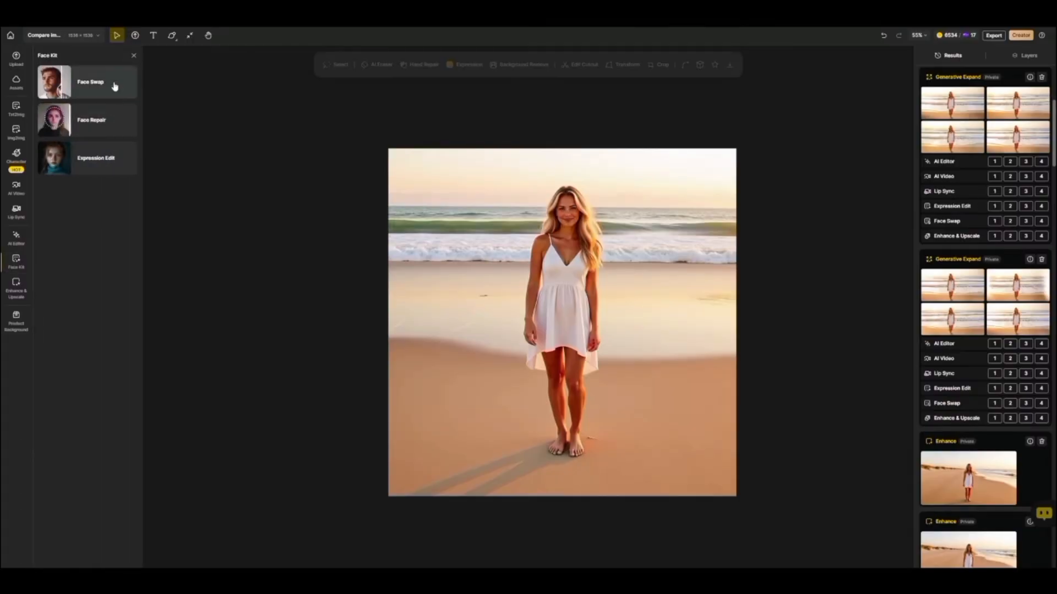
click(114, 86)
click(135, 152)
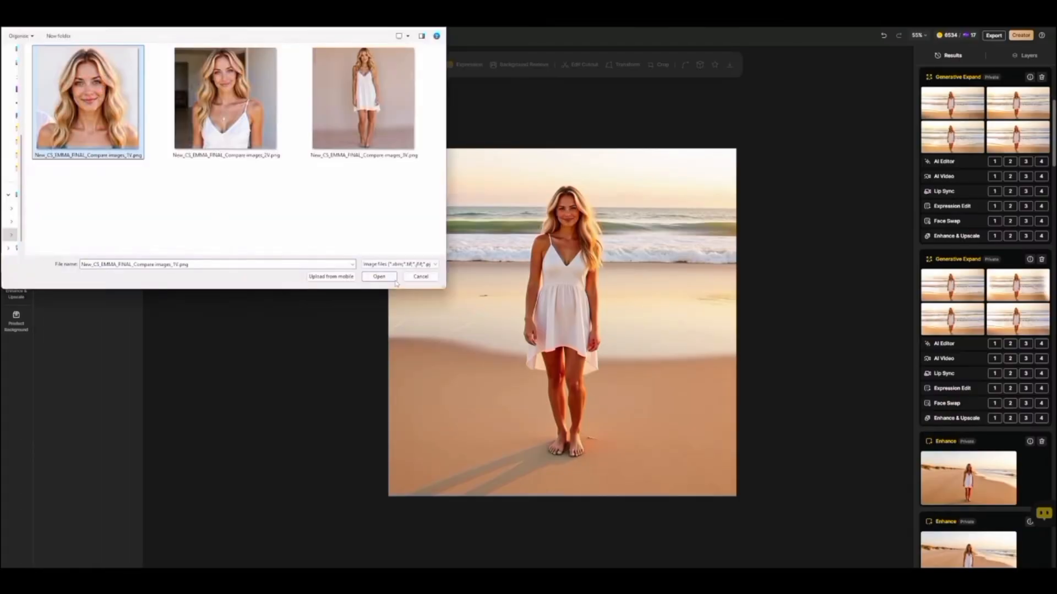
click(380, 277)
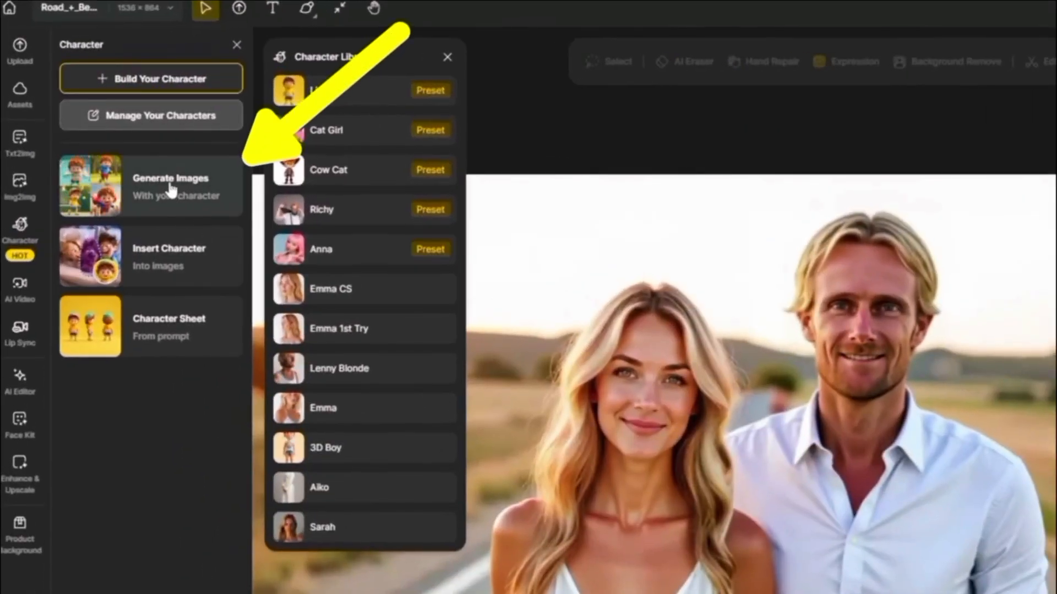
Start Generate Images with the Emma CS character and replace its description with the pasted natural 30-year-old woman description.
click(172, 190)
click(136, 84)
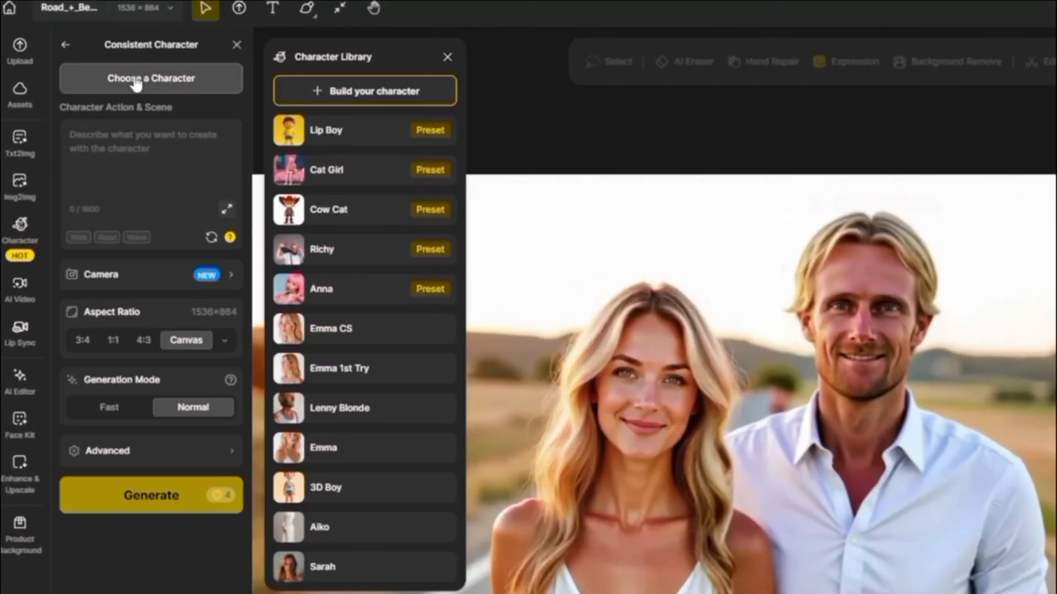
click(366, 322)
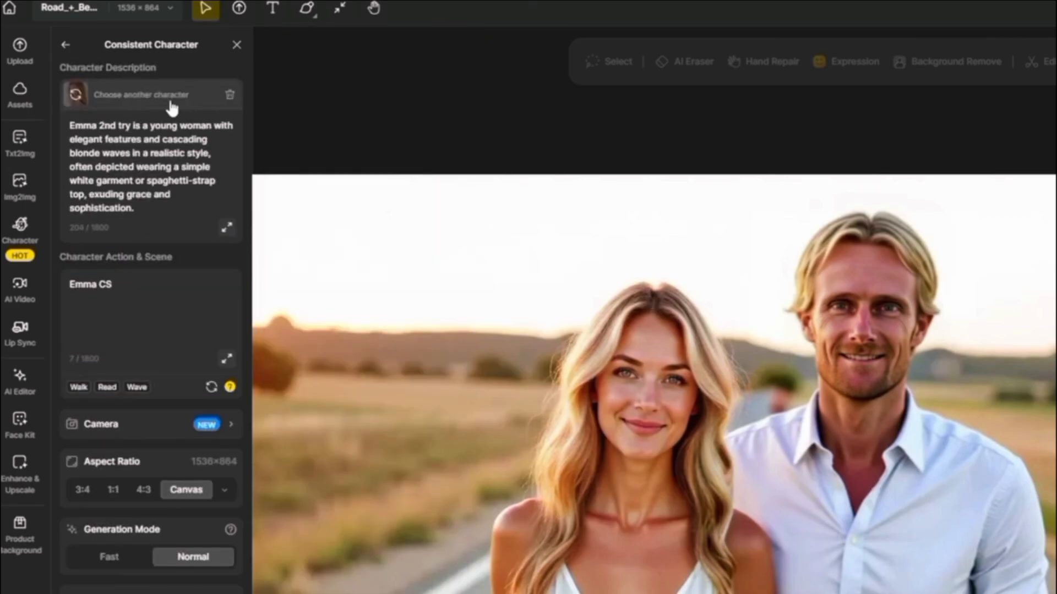
drag(154, 210, 121, 186)
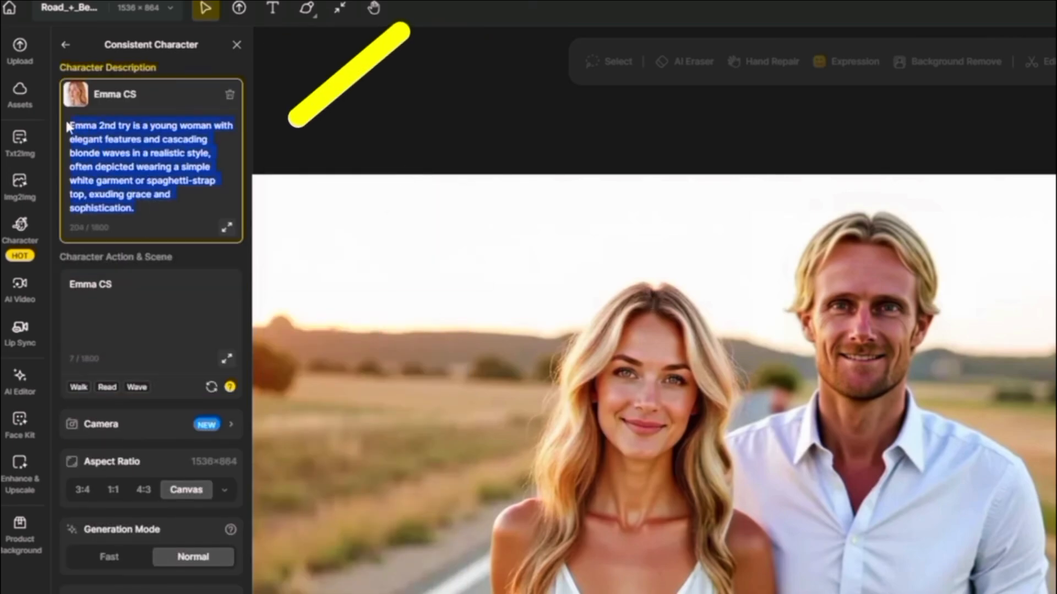
text(A photo of Emma CS a natural 30-year-old woman with long, wavy golden blonde hair and blue eyes. She has slightly arched eyebrows and a soft chin, with dry skin that has a natural matte texture, including subtle pores, light freckles, and gentle smile lines. She's wearing a slip dress)
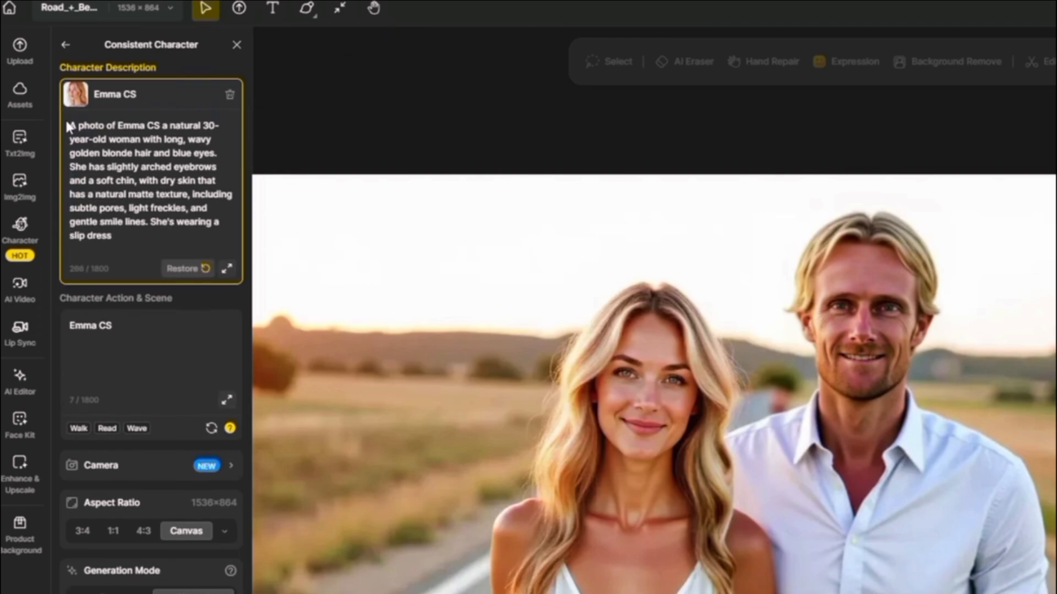
Set the scene to "Emma CS is with her boyfriend in a lonely countryside road, with golden hour sky, natural landscape".
click(136, 306)
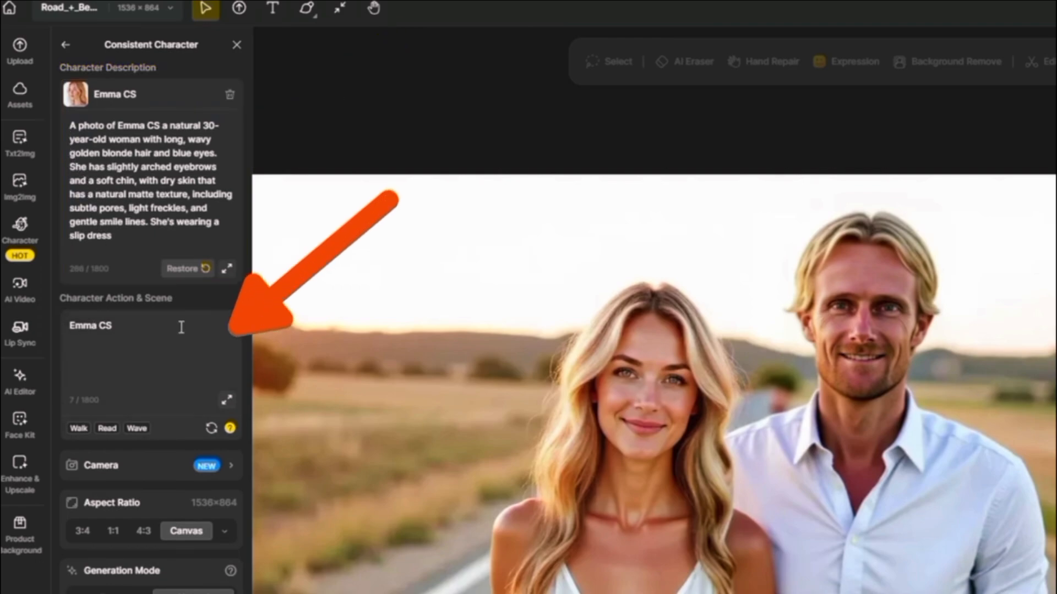
click(126, 325)
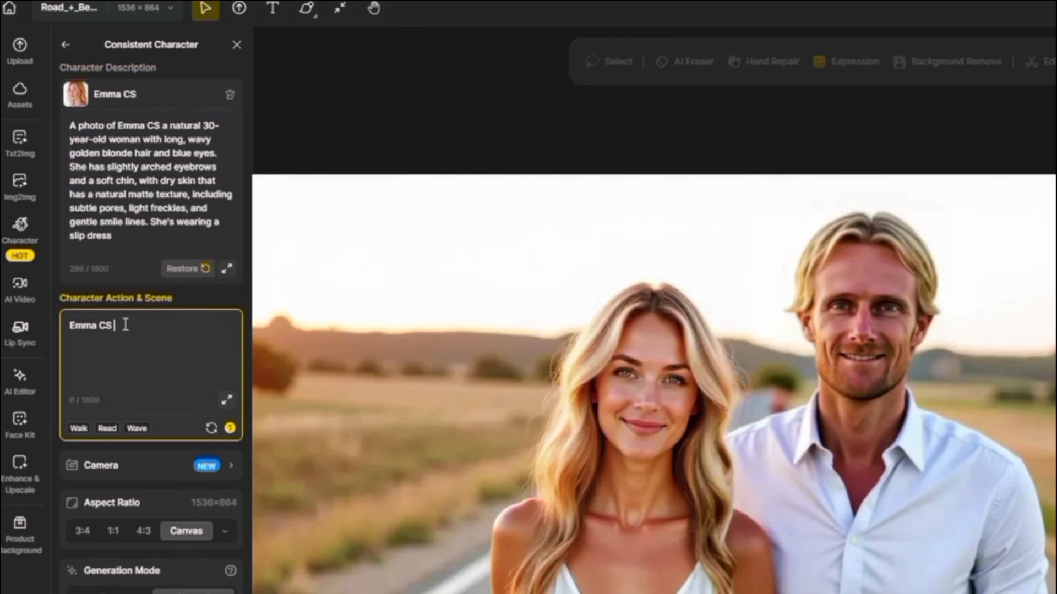
text(is with her boyfriend in a lonely countryside road, with  golden hour sky, natural landscape)
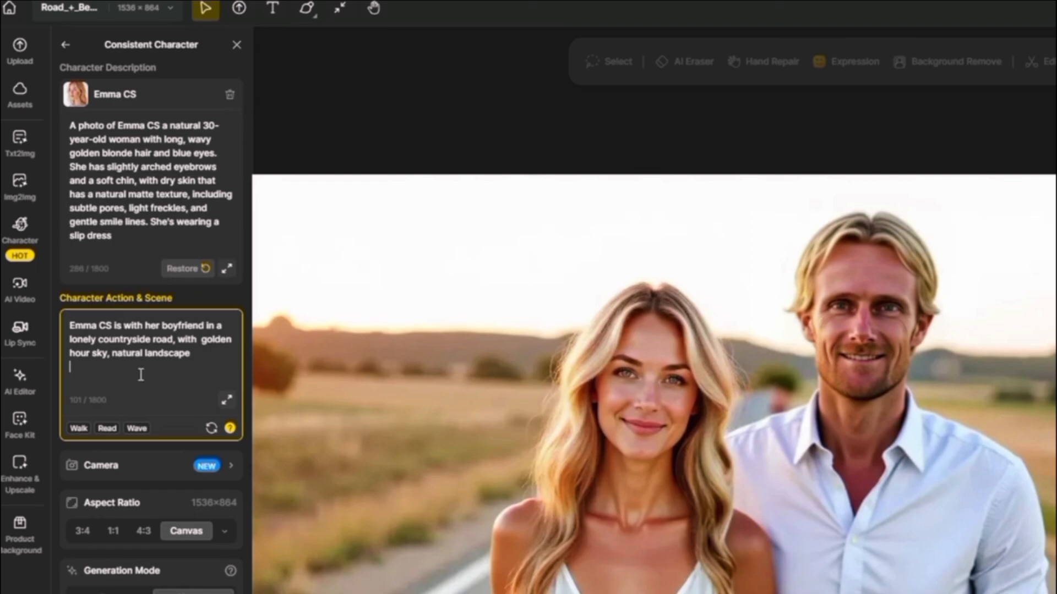
Set the camera to Front View direction and Upper Body shot.
click(230, 474)
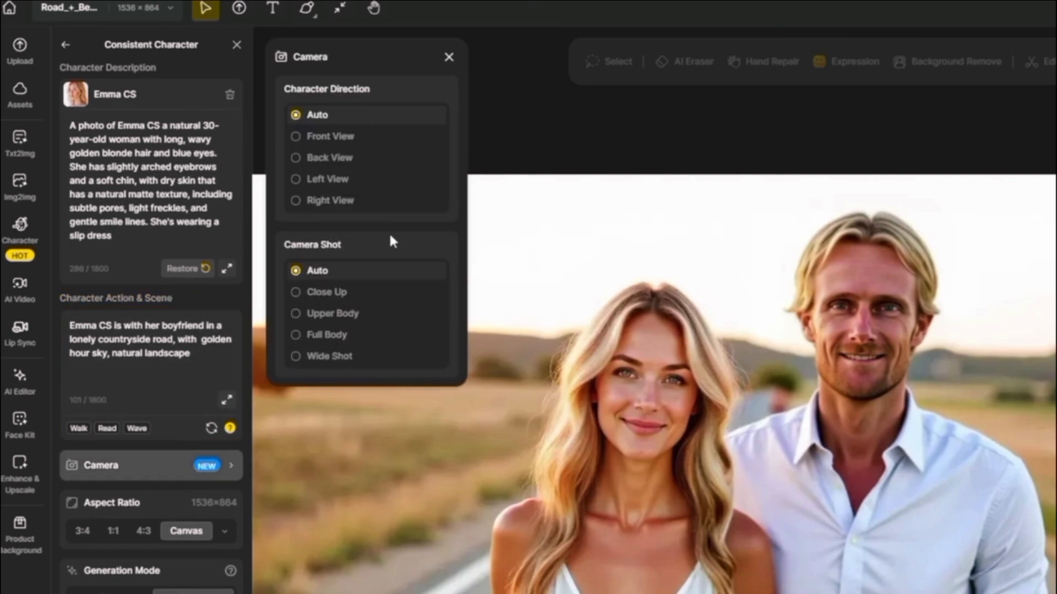
click(296, 140)
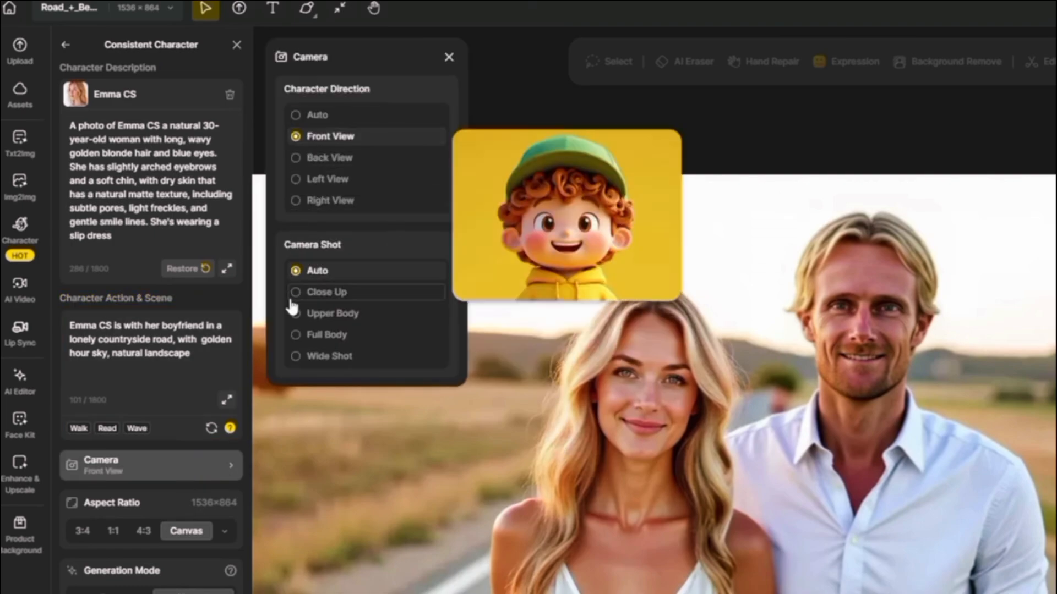
click(295, 314)
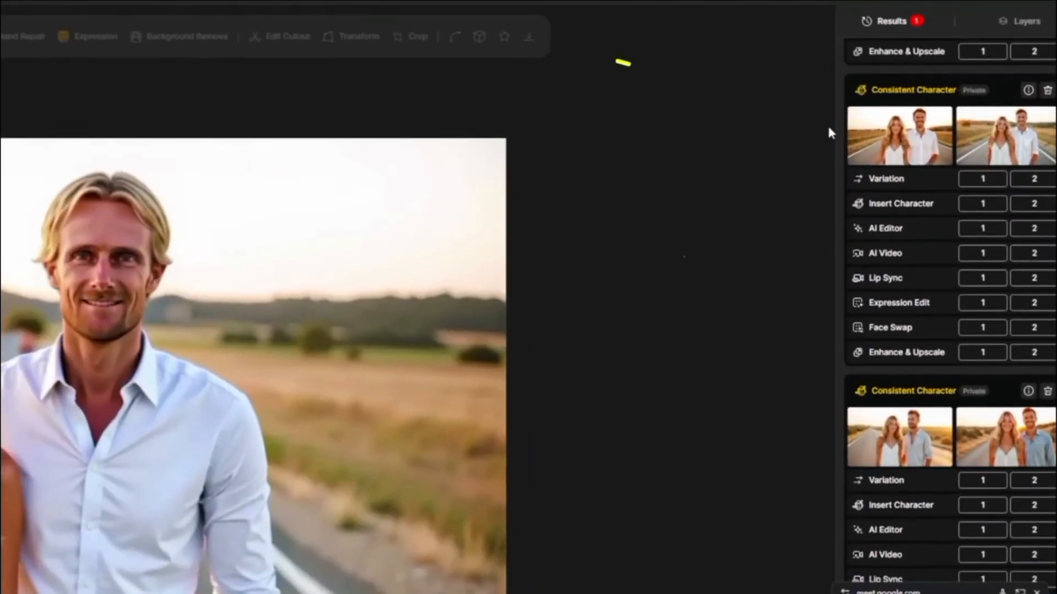
Place the second generated image of the couple on the canvas.
mouse_move(938, 123)
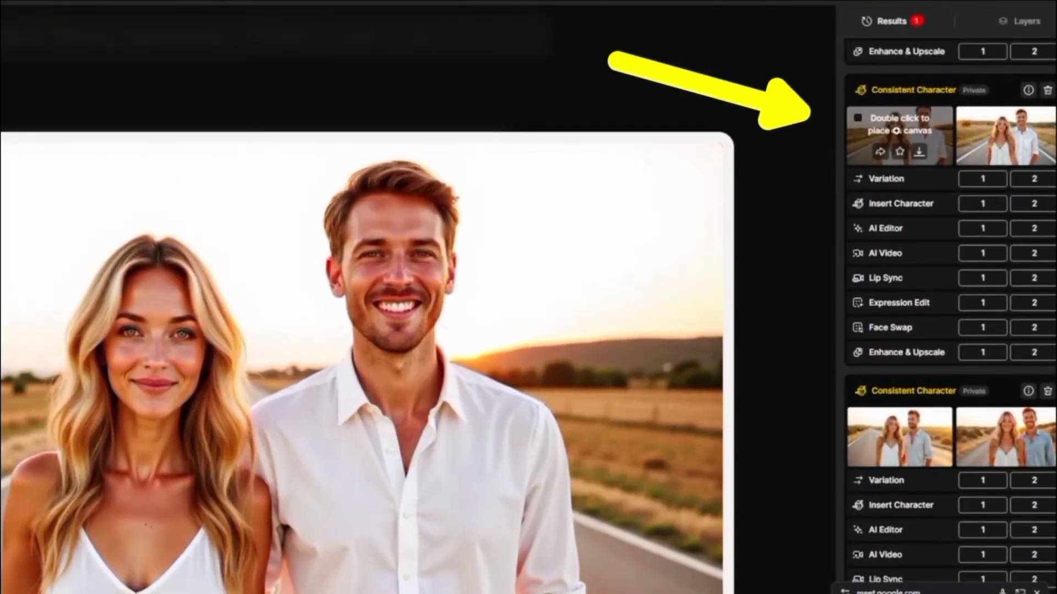
mouse_move(995, 132)
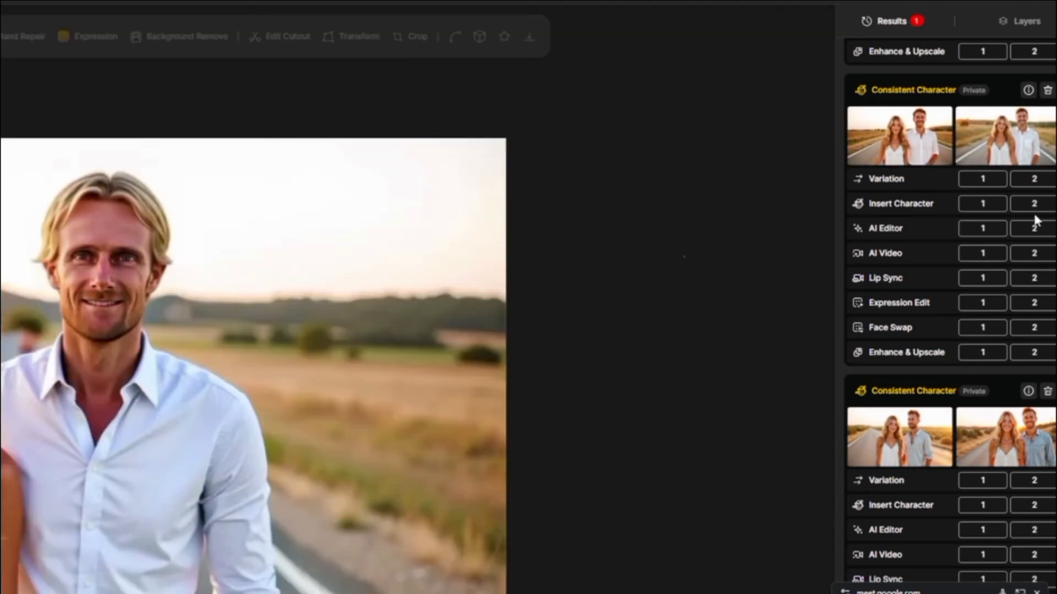
click(1037, 253)
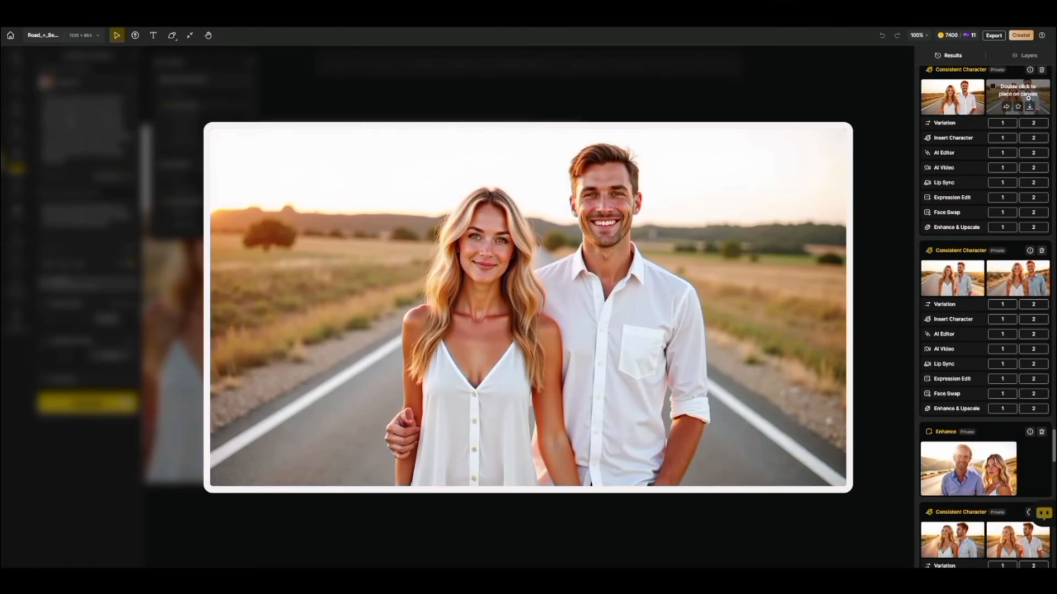
double_click(1023, 92)
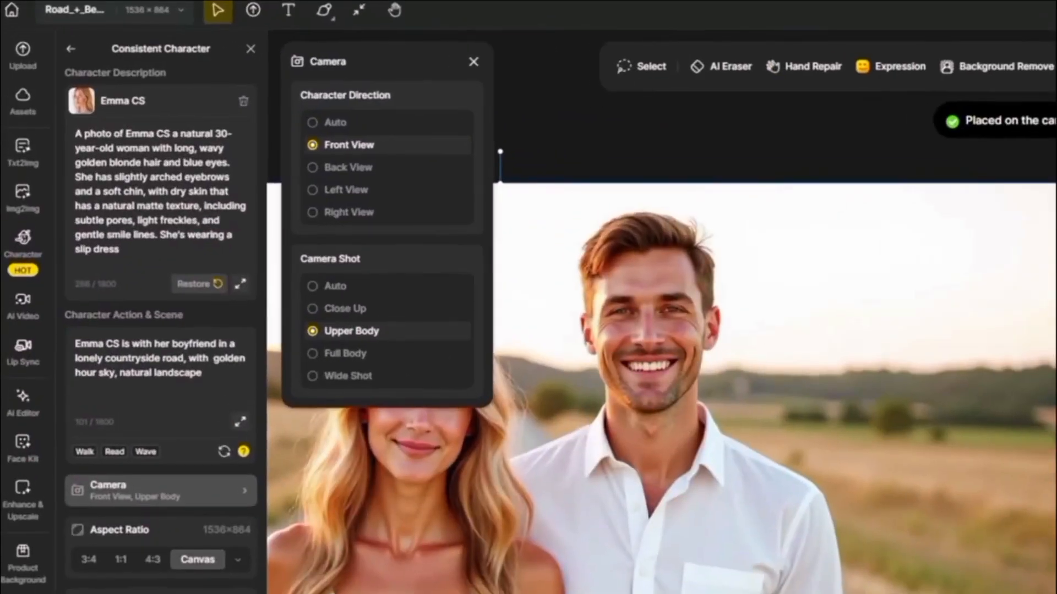
Start Insert Character with Lenny Blonde and add the action "is looking into the camera with a smile".
click(31, 256)
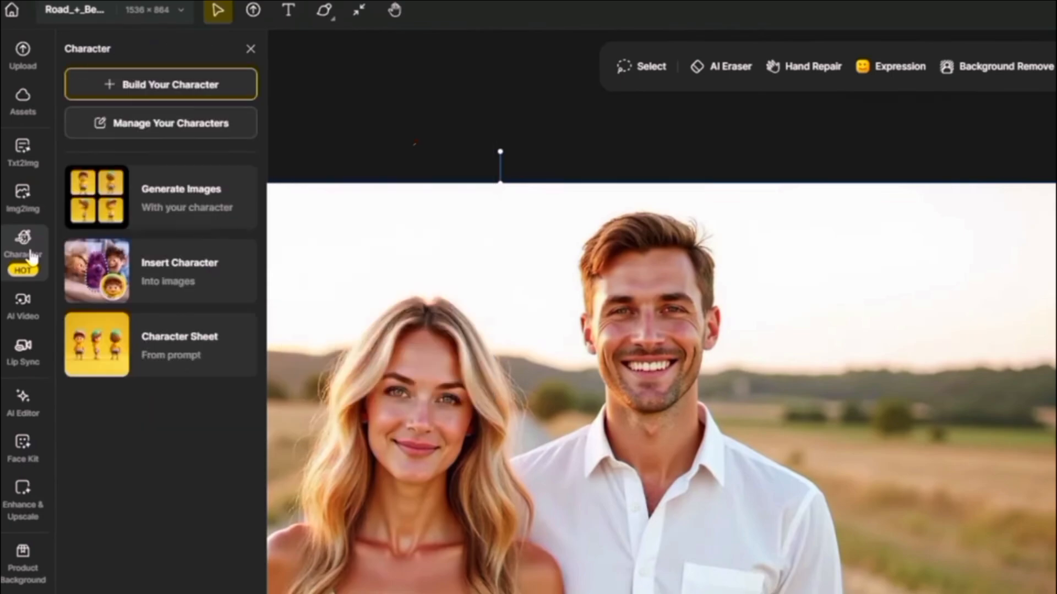
click(183, 275)
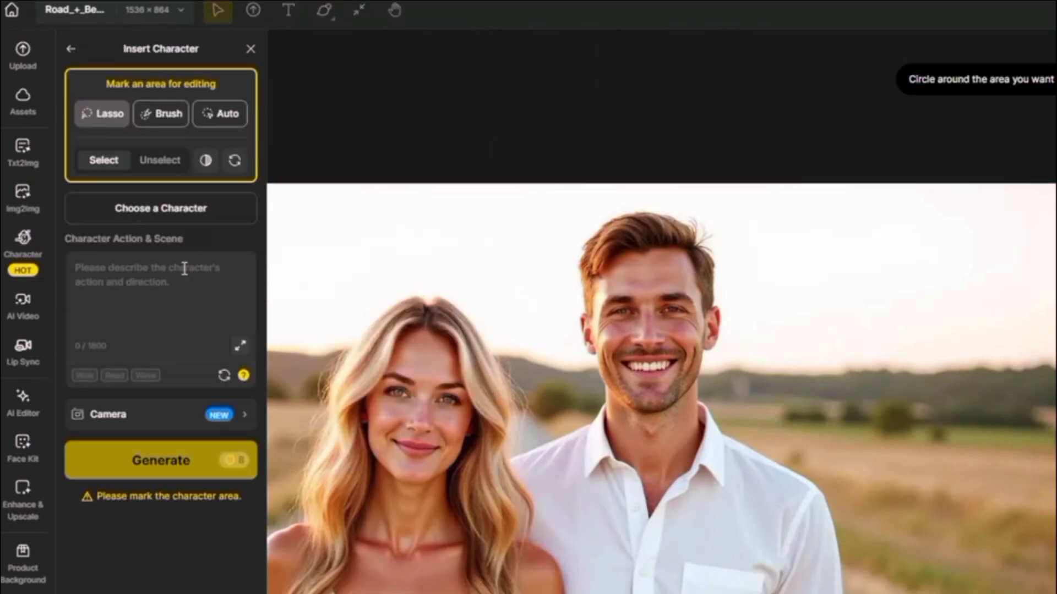
click(175, 217)
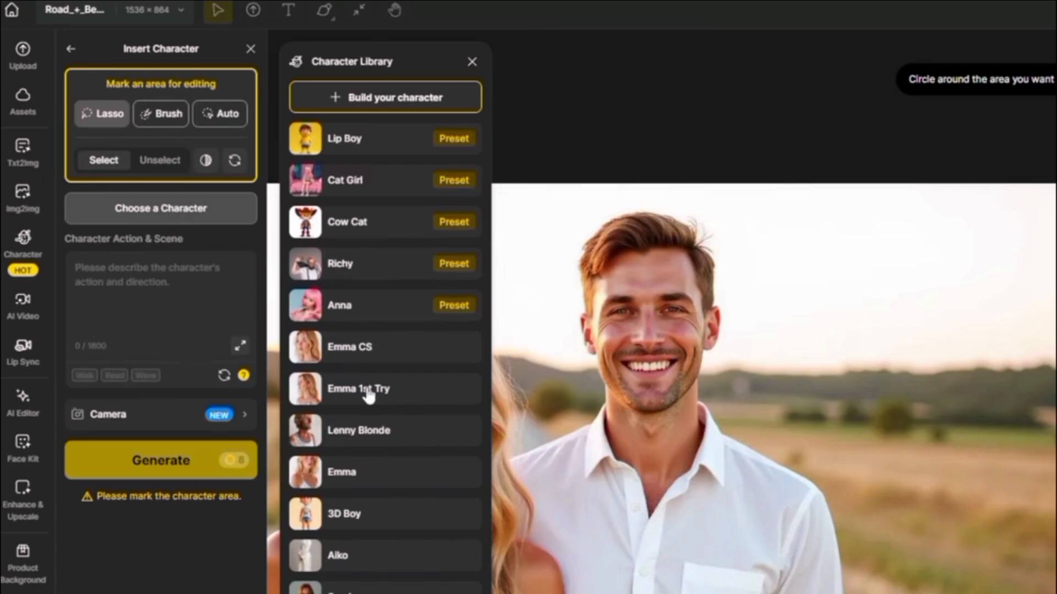
click(384, 432)
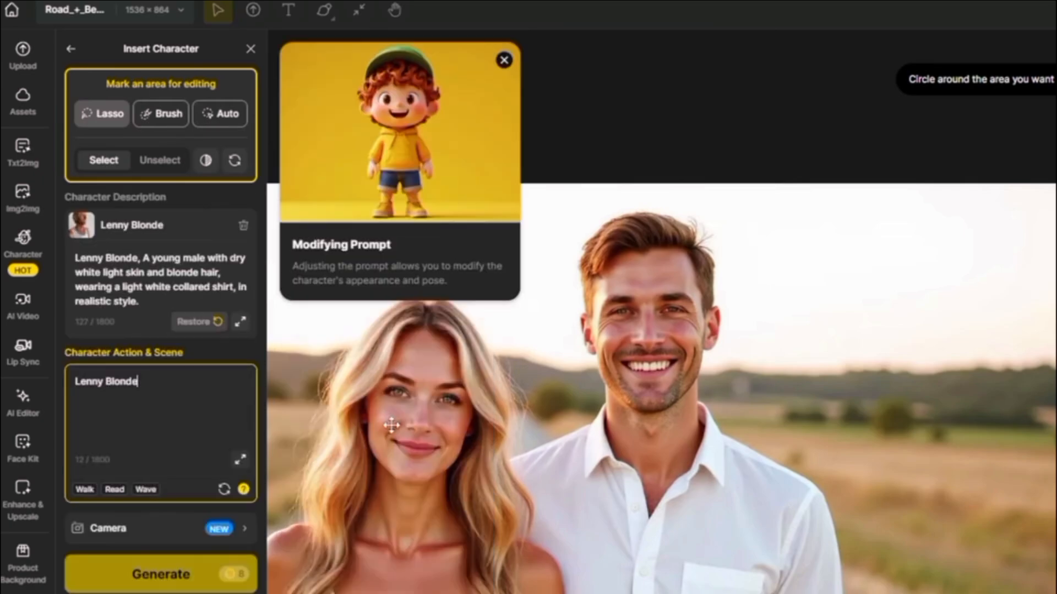
click(171, 381)
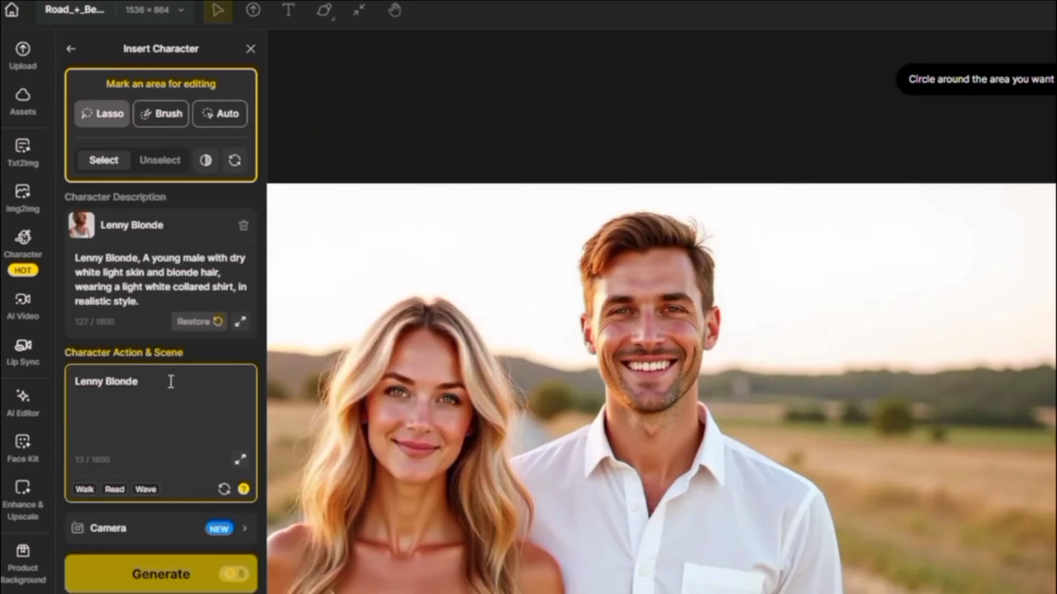
text(is looking into the camera with a smile)
Set the insertion camera to Front View and Upper Body shot.
click(239, 530)
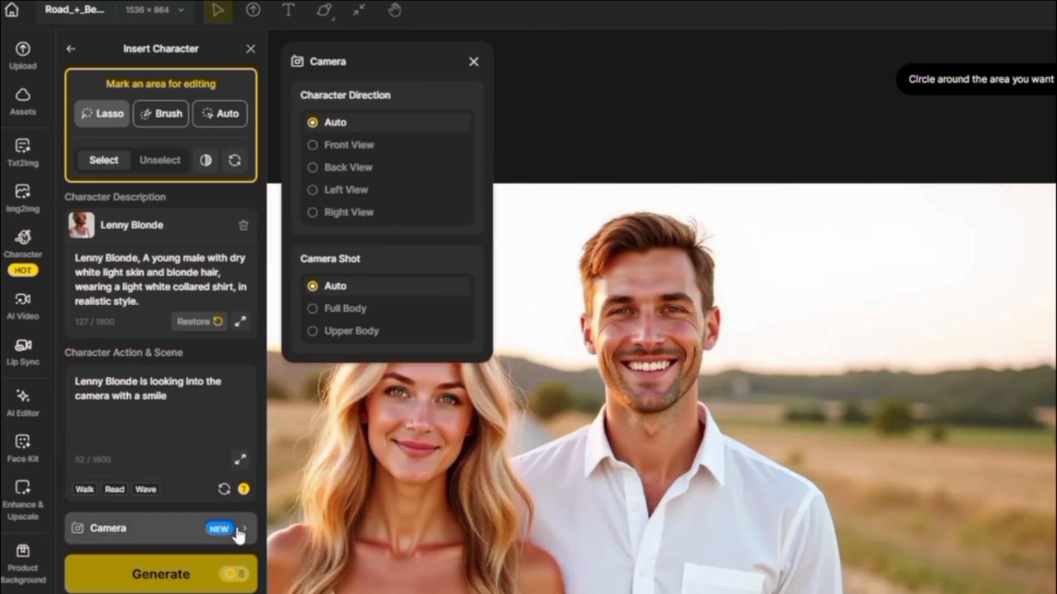
click(317, 146)
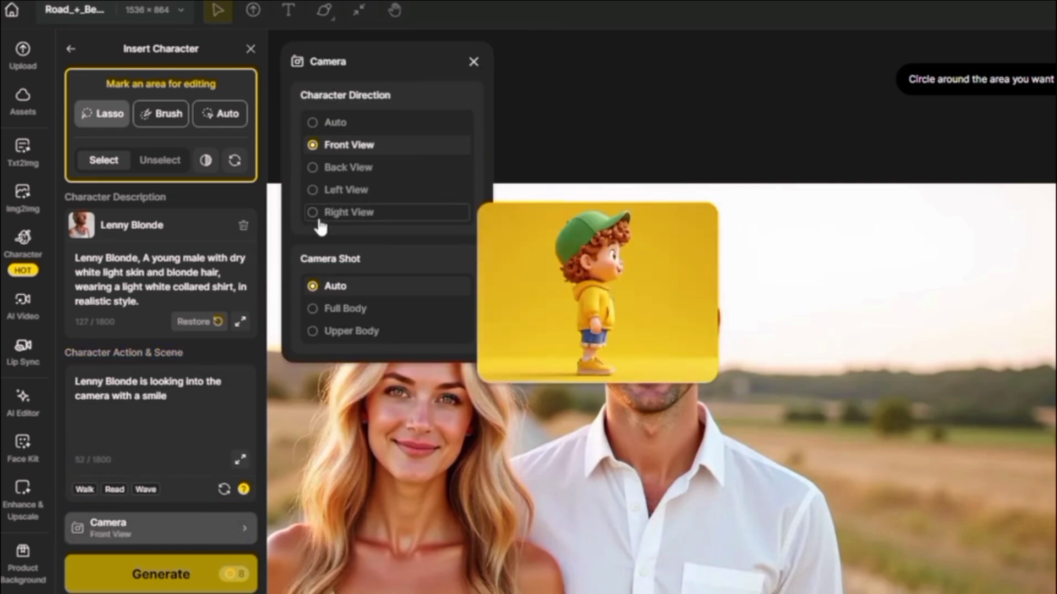
click(315, 331)
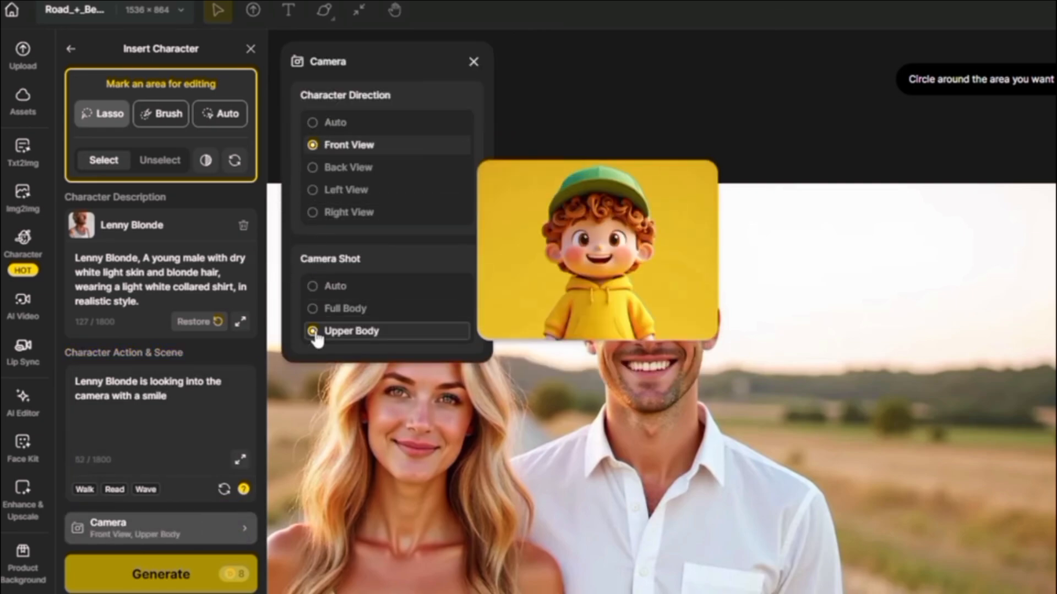
click(473, 62)
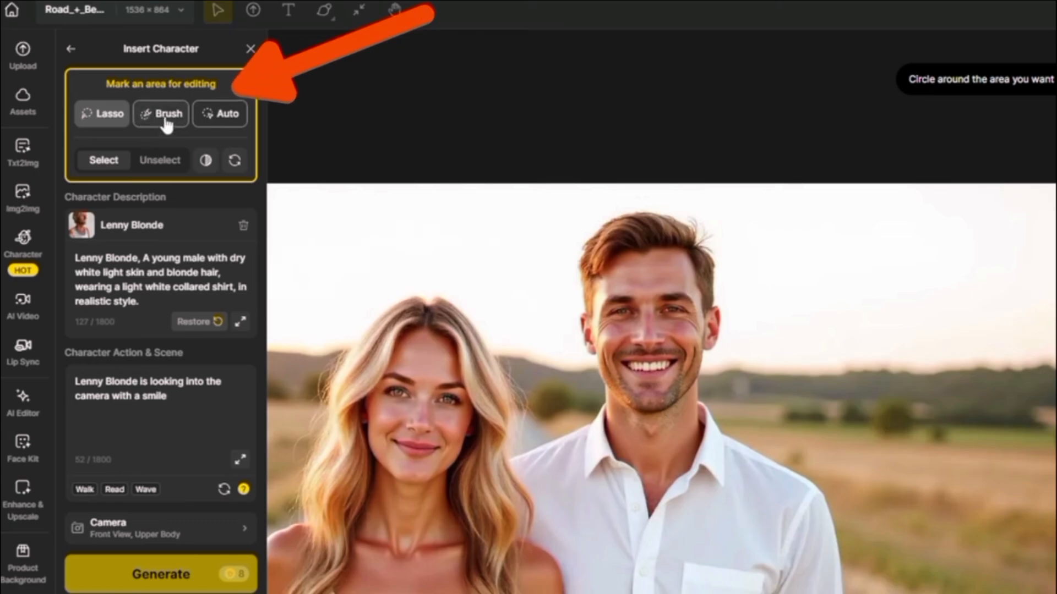
Brush-mask the man in the canvas image and generate the Lenny Blonde insertion.
click(166, 125)
mouse_move(329, 482)
mouse_down()
mouse_move(309, 399)
mouse_move(310, 350)
mouse_move(270, 269)
mouse_move(313, 241)
mouse_move(311, 182)
mouse_move(348, 150)
mouse_move(360, 226)
mouse_move(433, 323)
mouse_move(439, 409)
mouse_move(354, 485)
mouse_move(302, 287)
mouse_move(333, 170)
mouse_move(384, 297)
mouse_move(414, 444)
mouse_move(335, 377)
mouse_move(405, 396)
mouse_move(347, 320)
mouse_move(375, 405)
mouse_move(370, 397)
mouse_move(356, 439)
mouse_up()
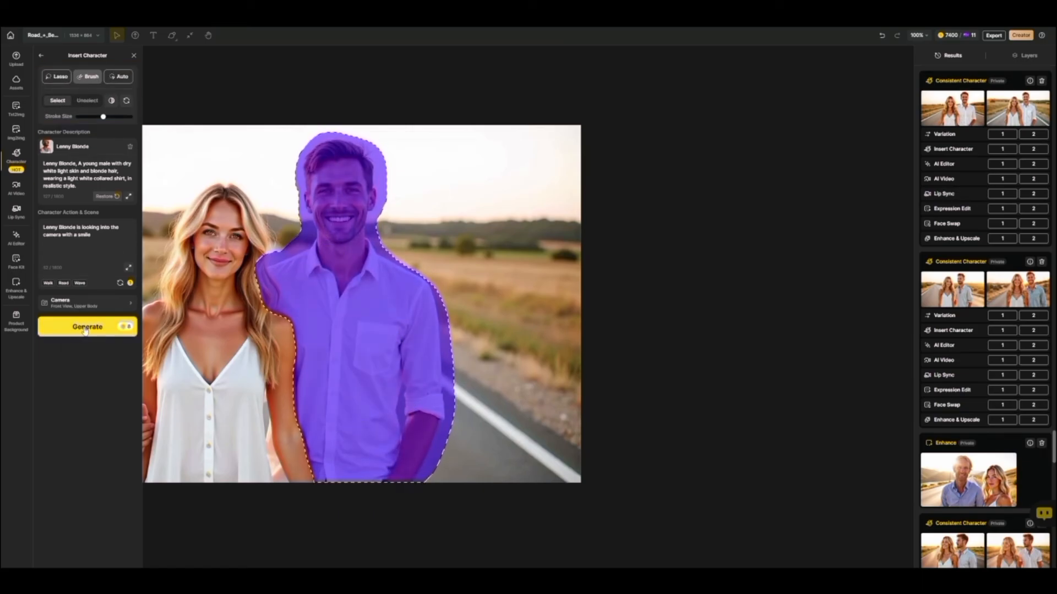
click(85, 329)
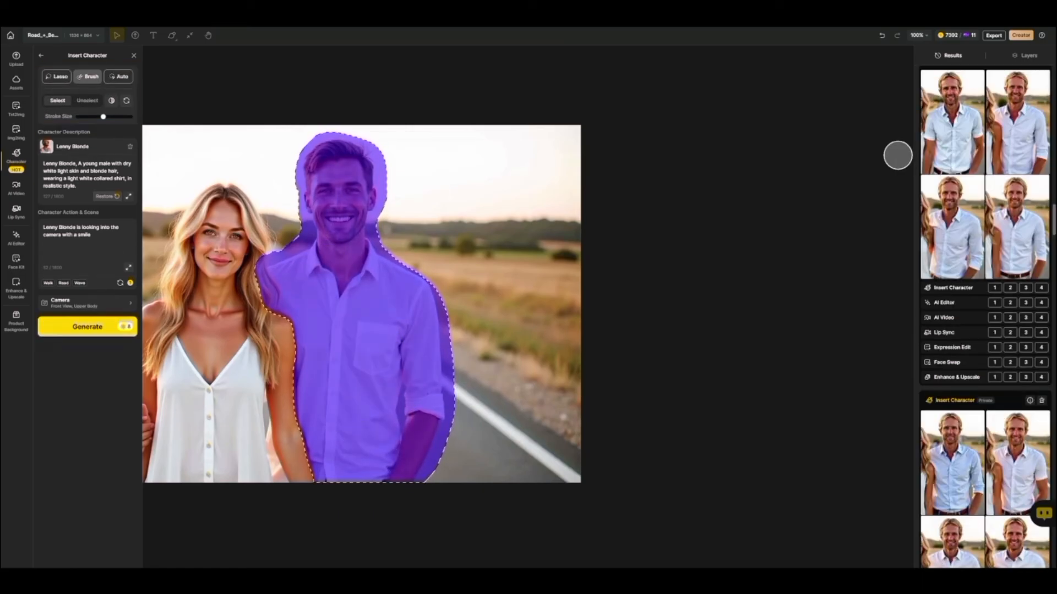
Enhance the third face-swap result with the Portrait enhance type and Standard strength.
mouse_move(947, 124)
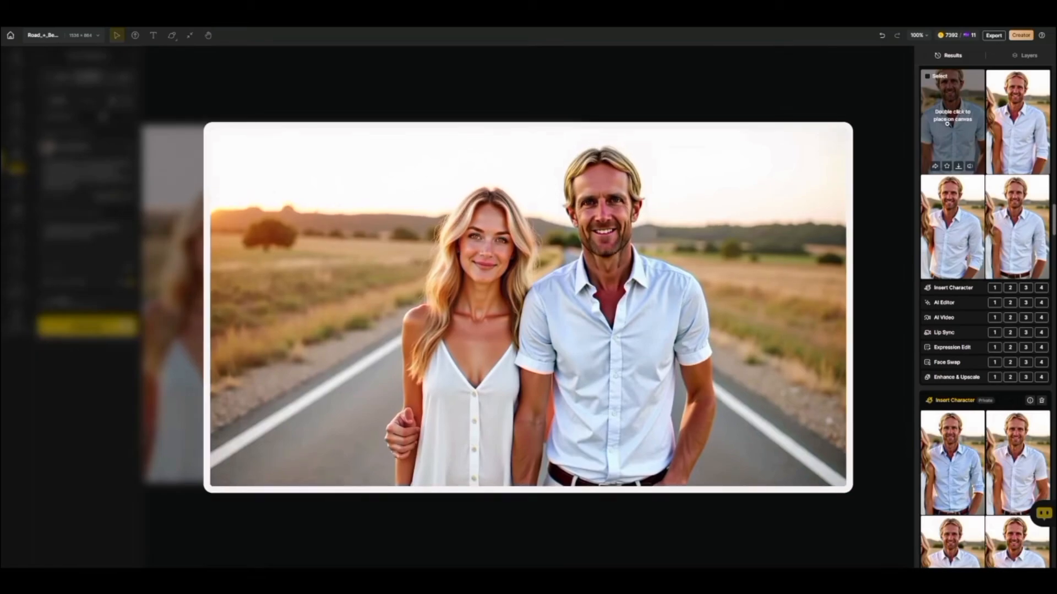
mouse_move(945, 219)
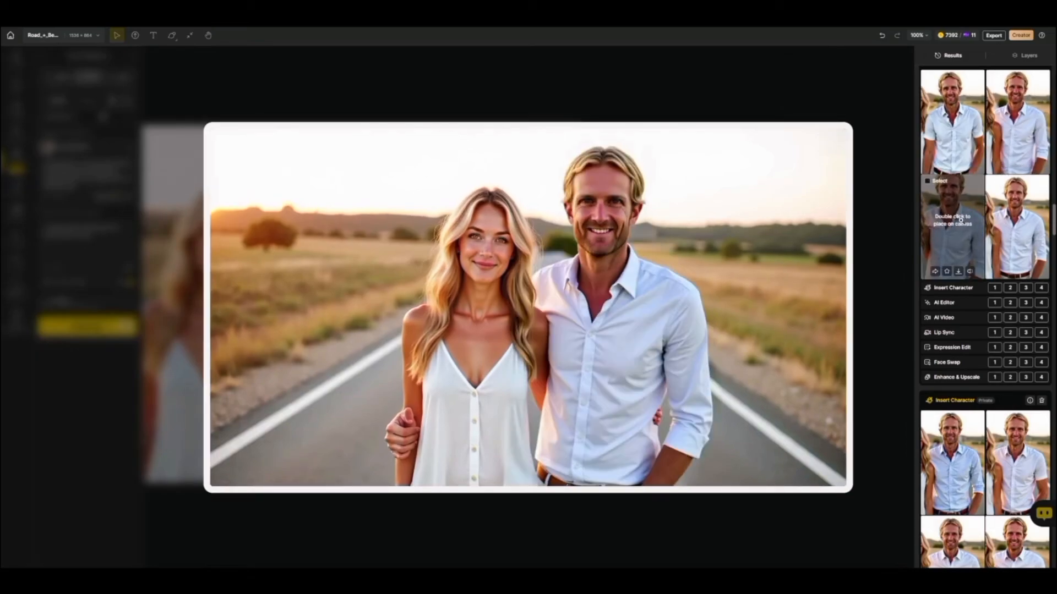
mouse_move(1014, 219)
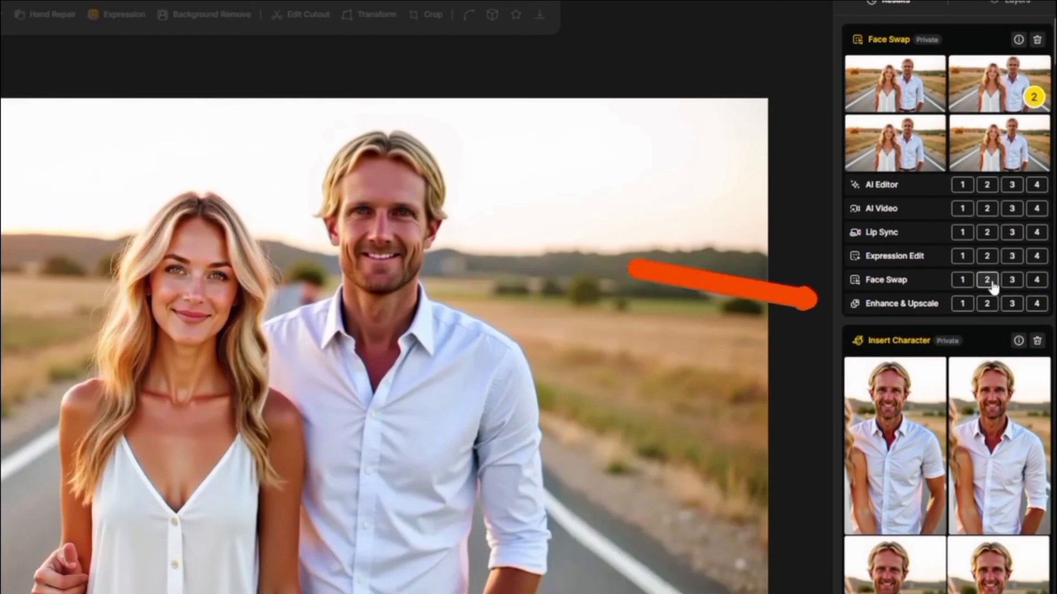
click(1011, 305)
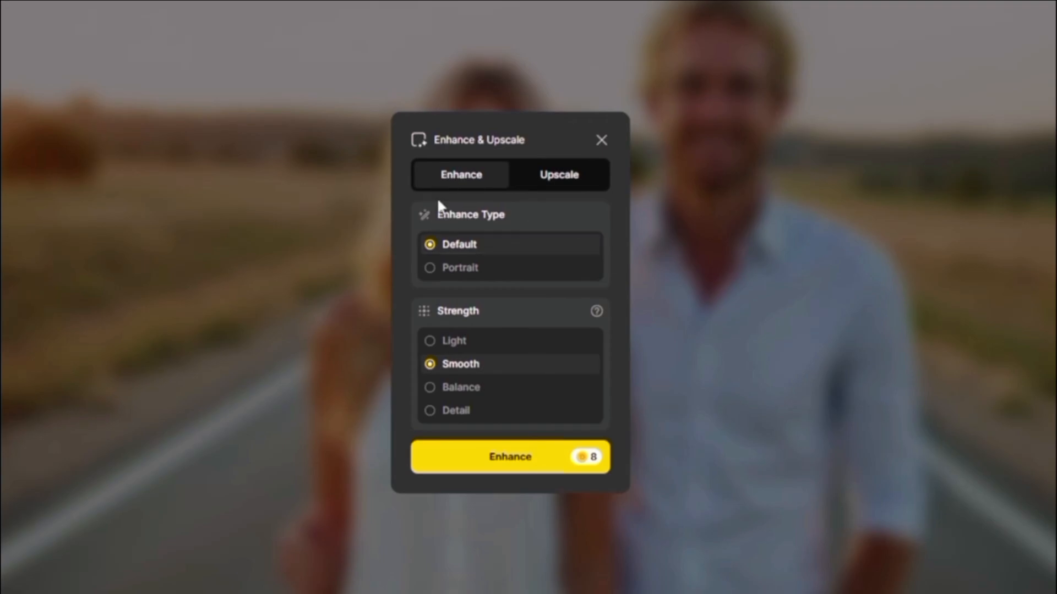
click(430, 341)
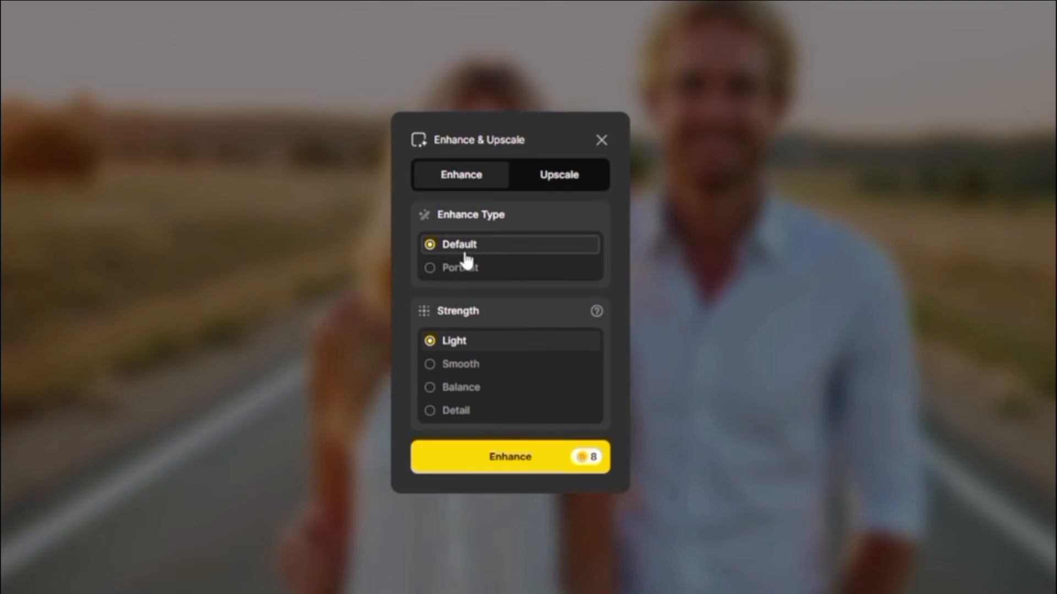
click(430, 269)
click(431, 364)
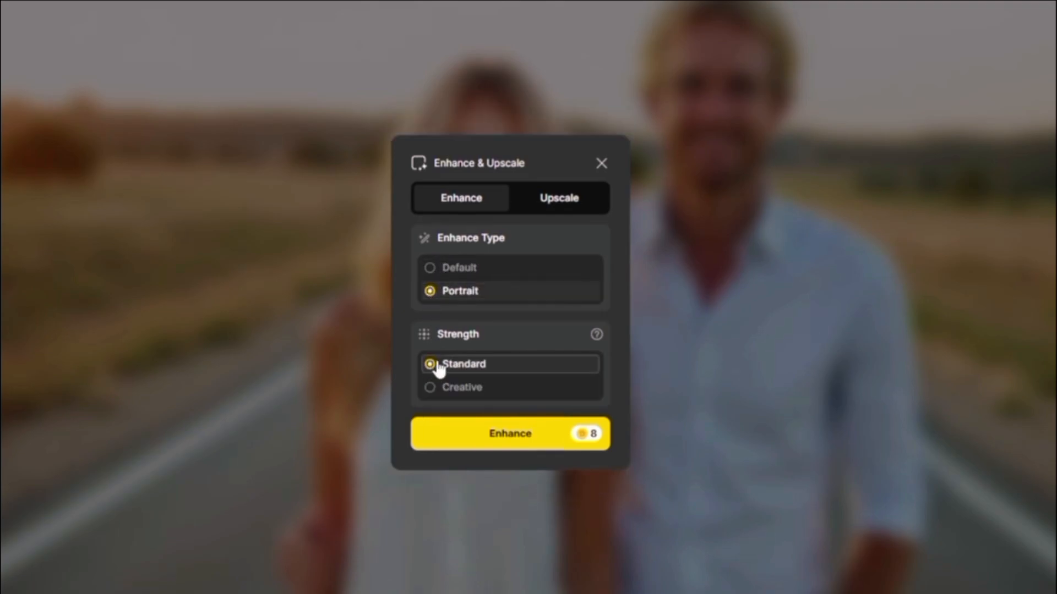
click(513, 435)
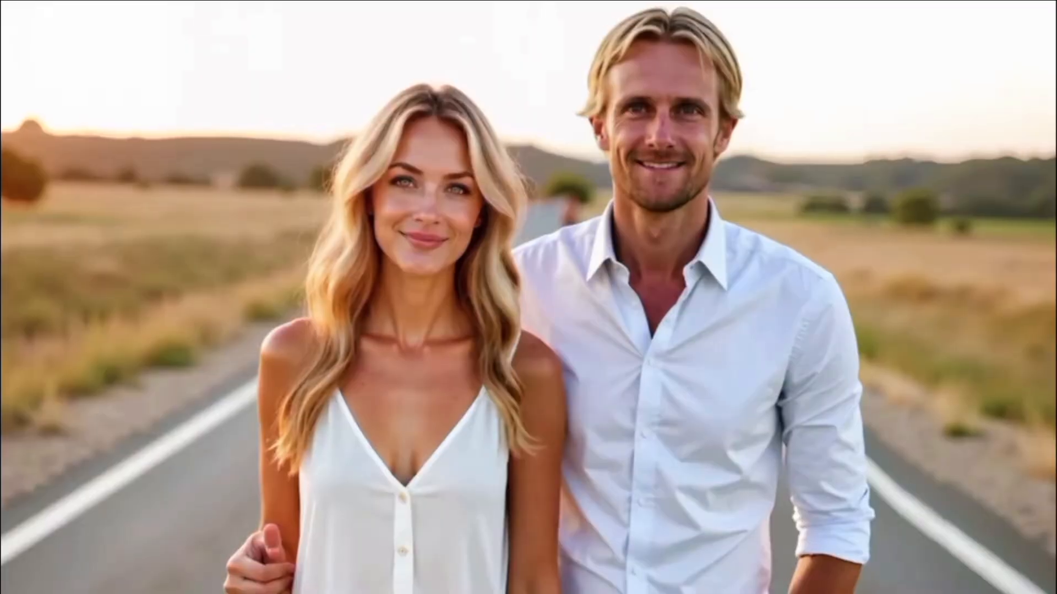